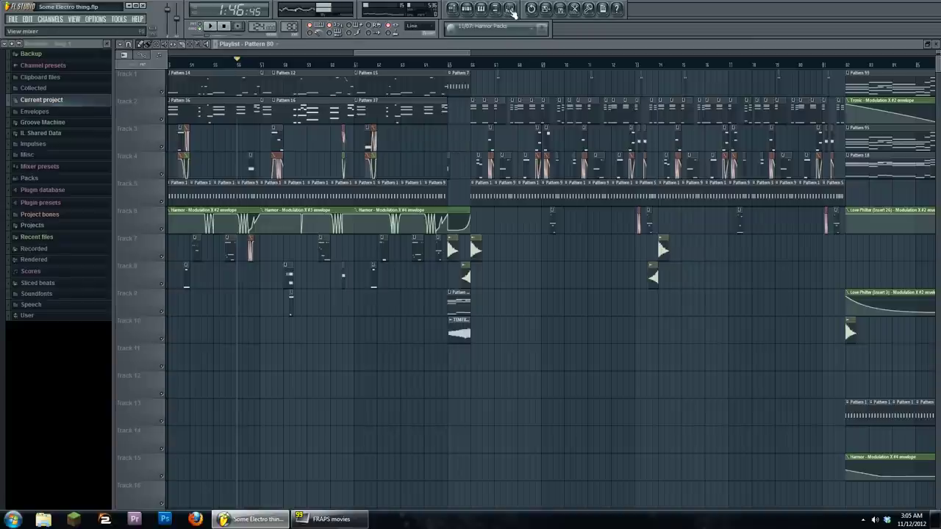
Show the mixer, inspect the mid band of the second Maximus on the Master track, and return to the playlist
click(510, 9)
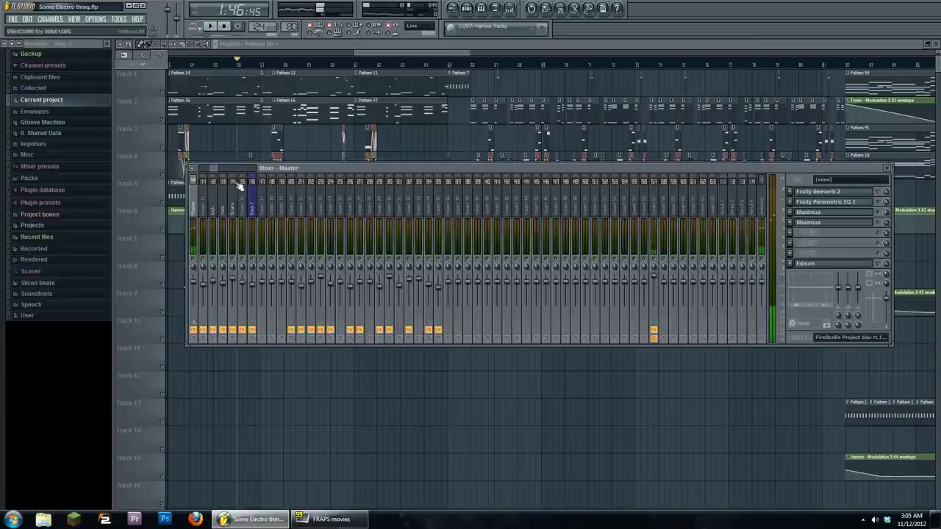
click(806, 223)
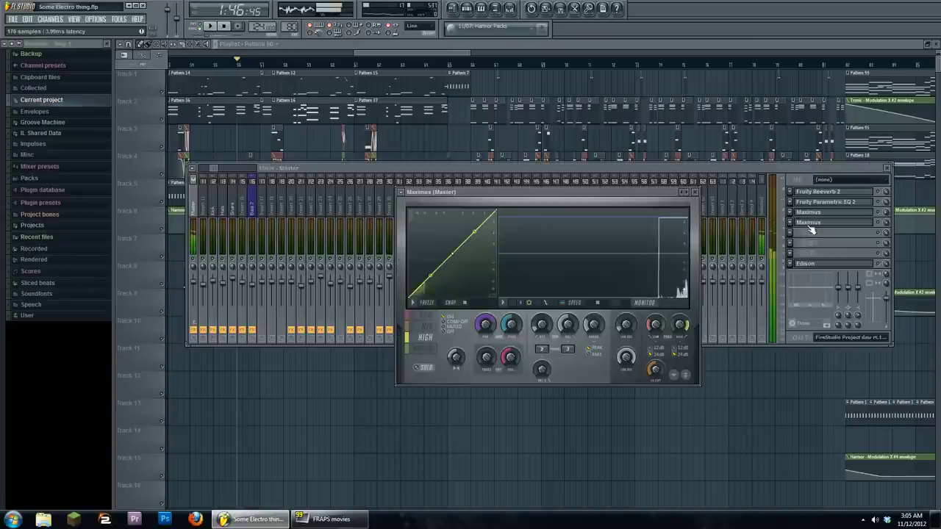
click(427, 327)
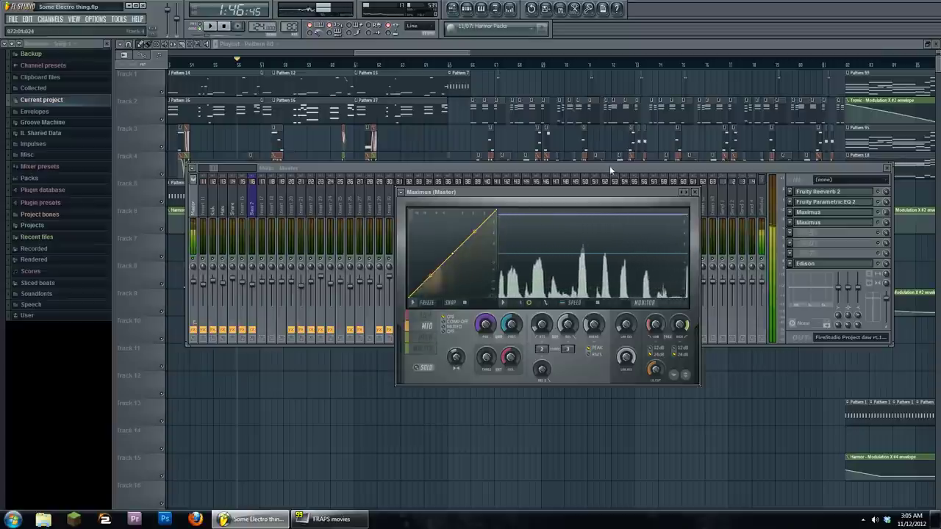
drag(610, 167, 598, 166)
click(409, 57)
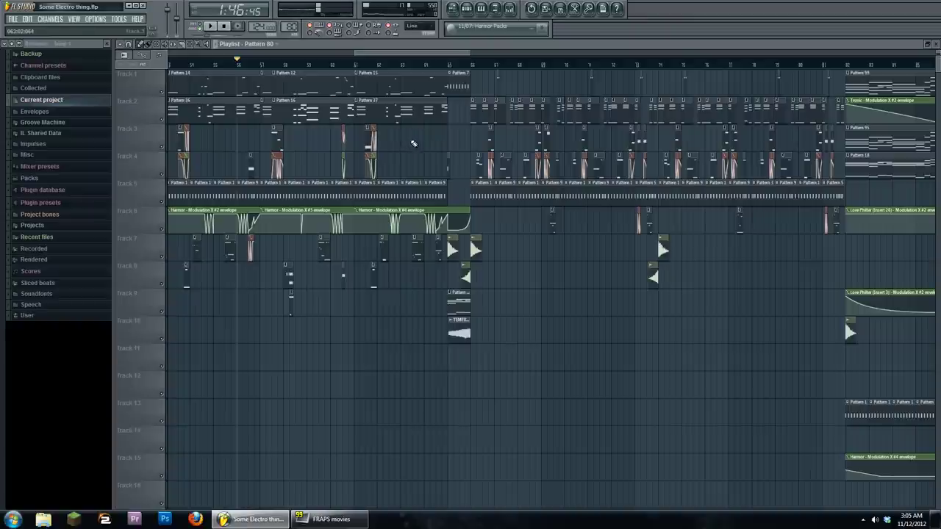
Play the arrangement in the playlist through the section before the Tronic envelope clips, and stop playback
click(210, 26)
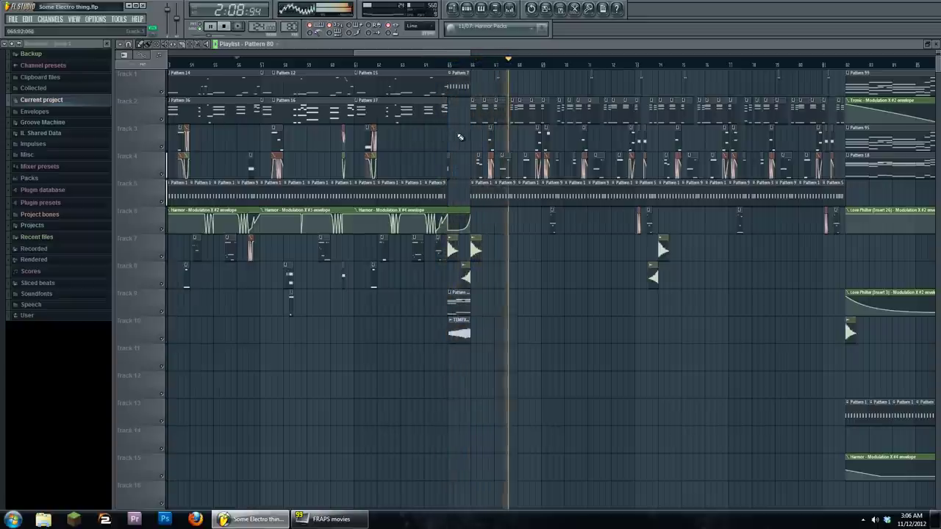
scroll(421, 145, right, 2)
scroll(421, 145, right, 2)
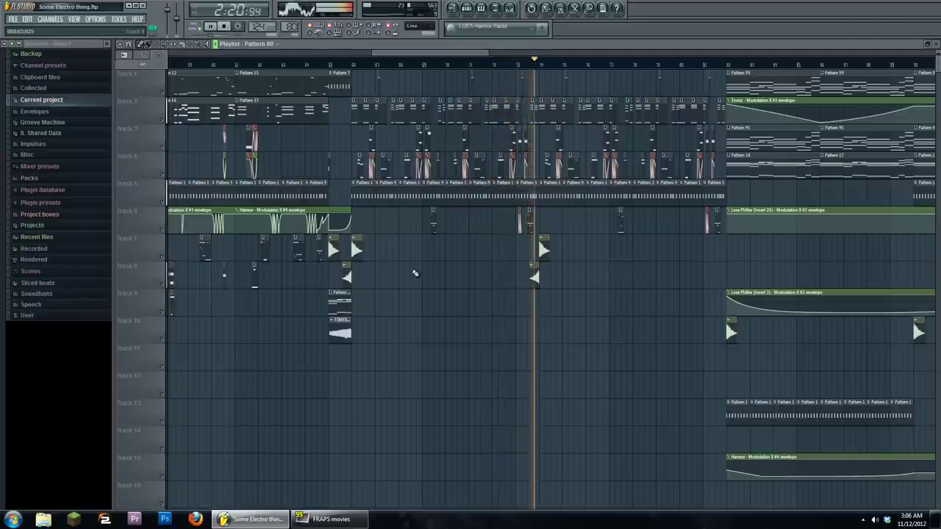
drag(590, 237, 532, 239)
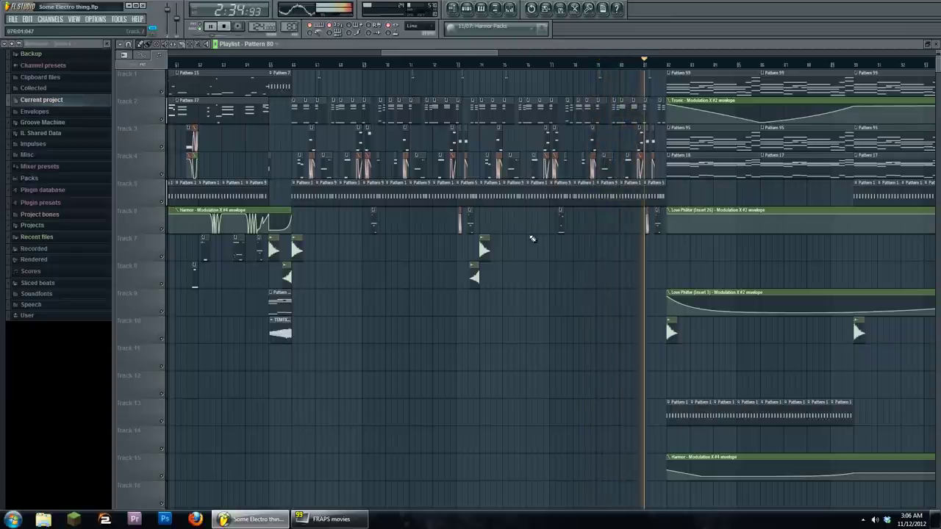
click(223, 27)
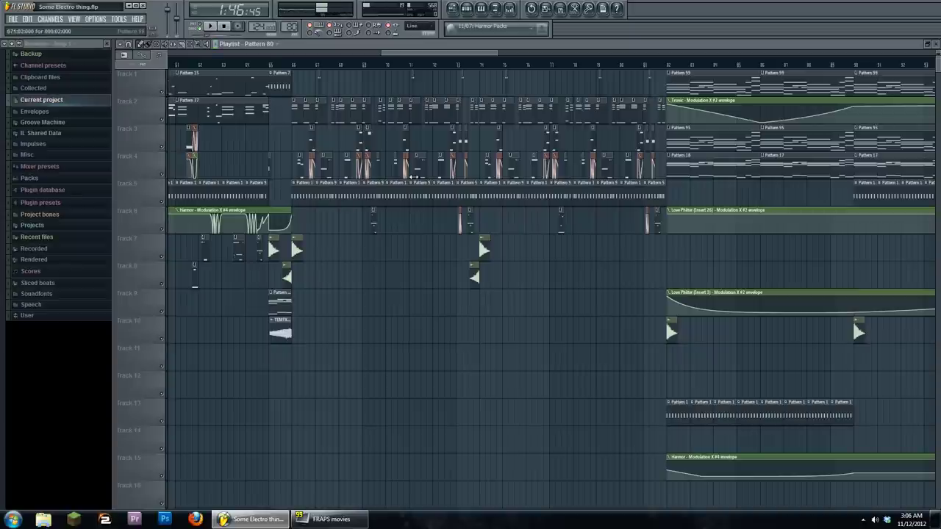
Open the first short Track 2 clip after the TEMPEST-style break in the piano roll and show its channels in the step sequencer
scroll(413, 176, left, 3)
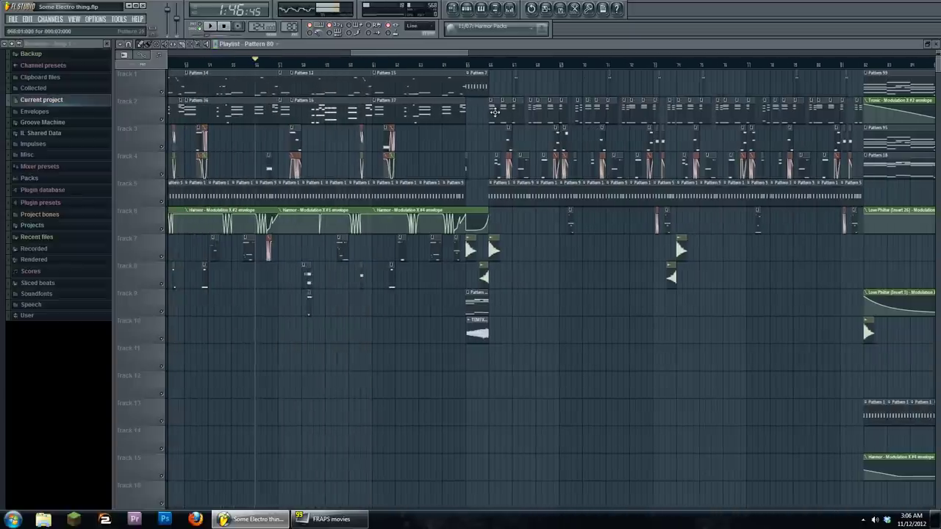
double_click(495, 111)
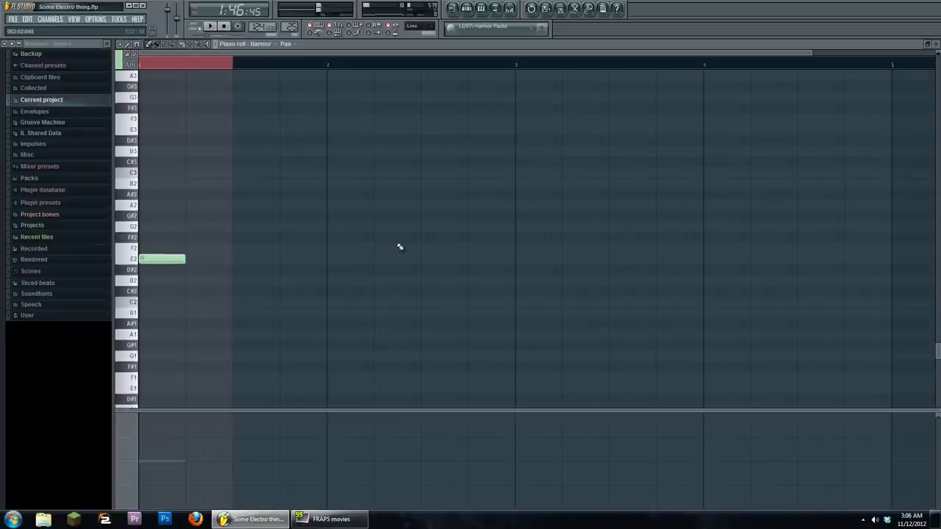
click(474, 13)
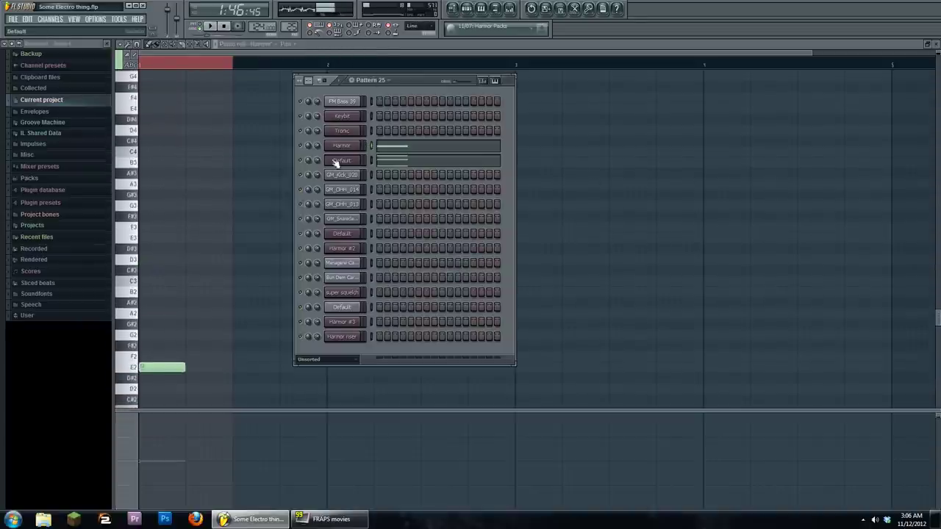
Play Pattern 25 several times to hear its Harmor and Default channels together
click(210, 26)
click(224, 28)
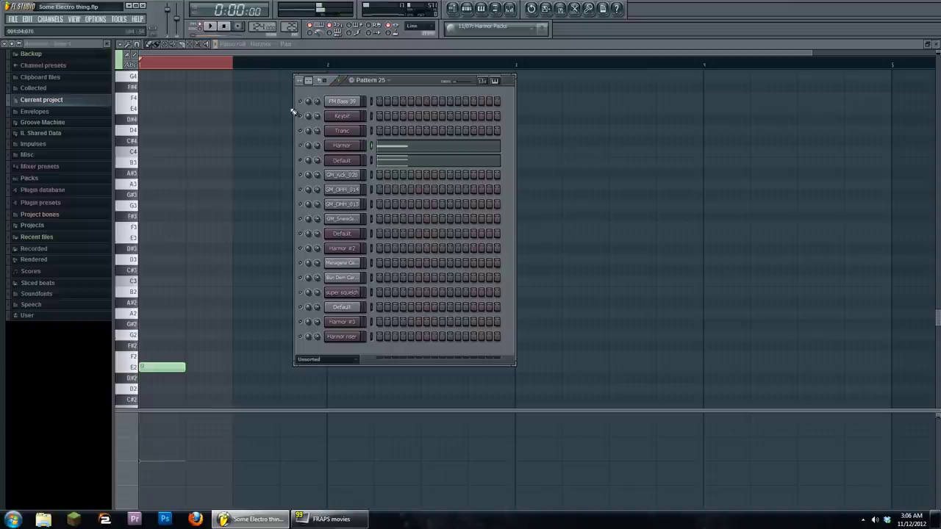
click(211, 27)
key(space)
click(210, 27)
click(224, 27)
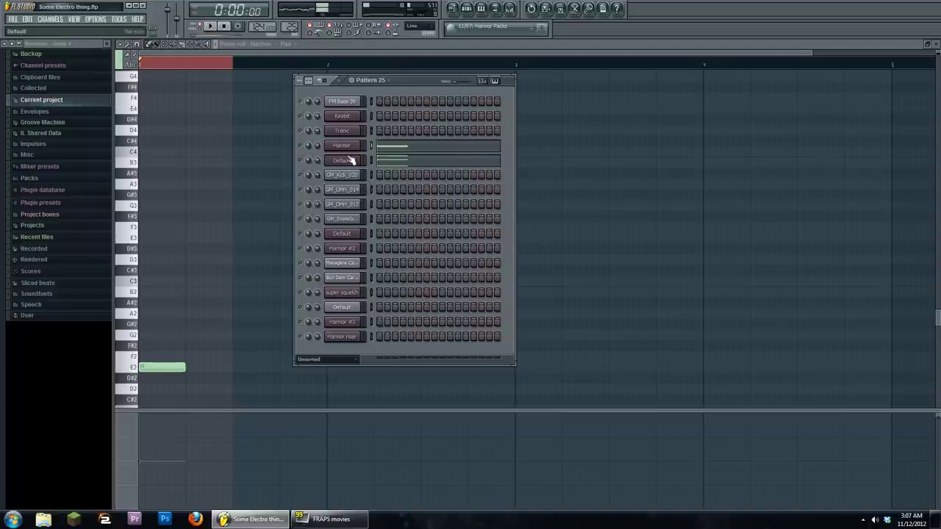
Open the Harmor channel's synth, audition Pattern 25, and move the synth window up clear of the step sequencer
click(339, 160)
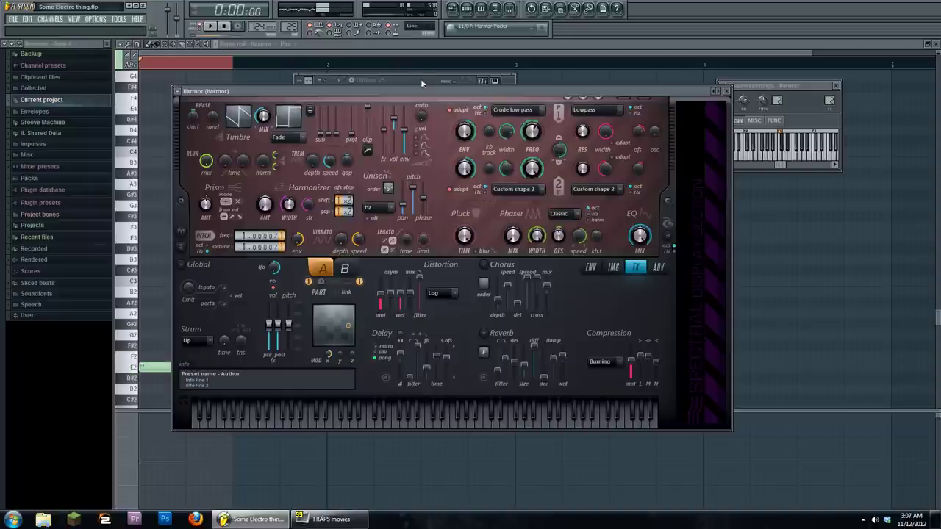
click(420, 79)
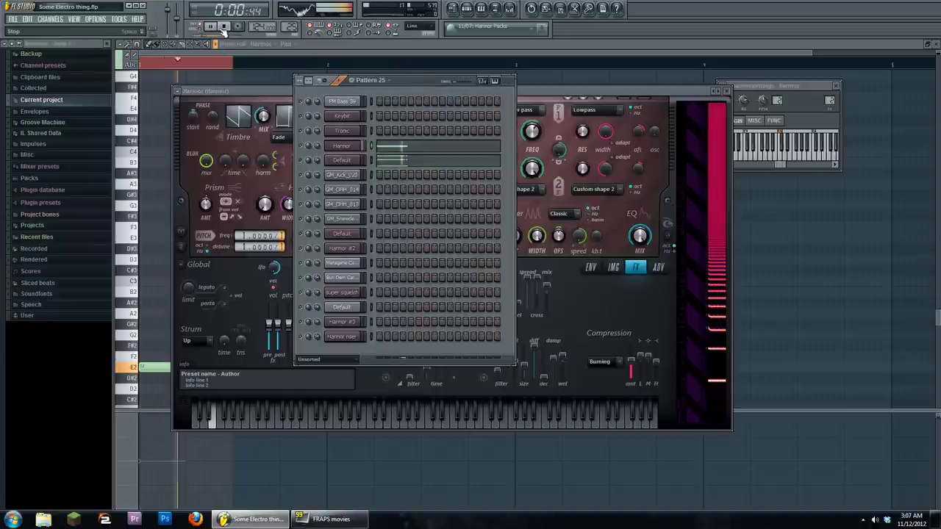
click(417, 119)
drag(417, 90, 441, 74)
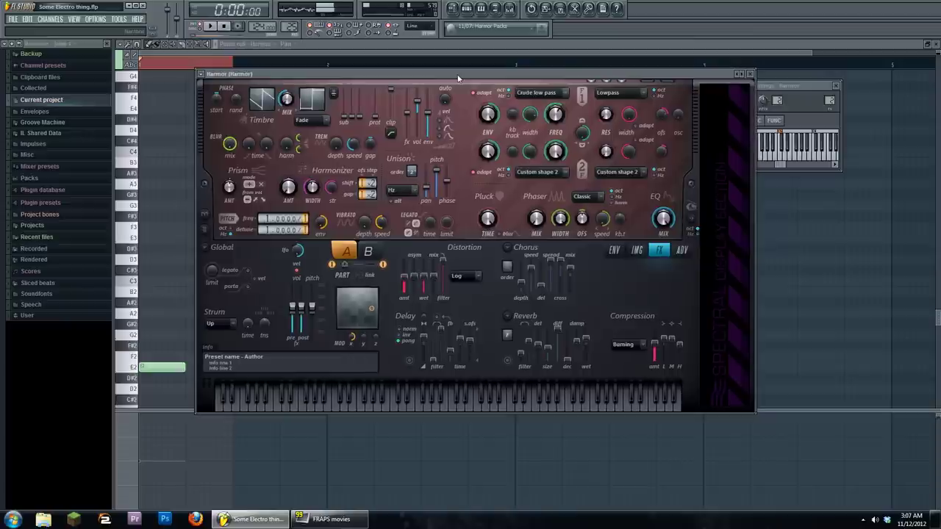
Show the Unison pitch thickness envelope in Harmor's envelope editor
click(615, 250)
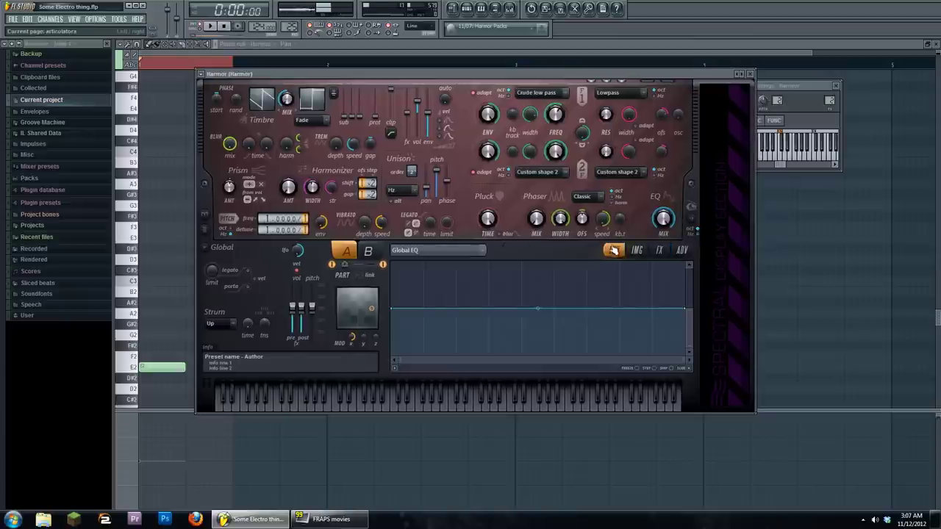
click(440, 247)
click(427, 457)
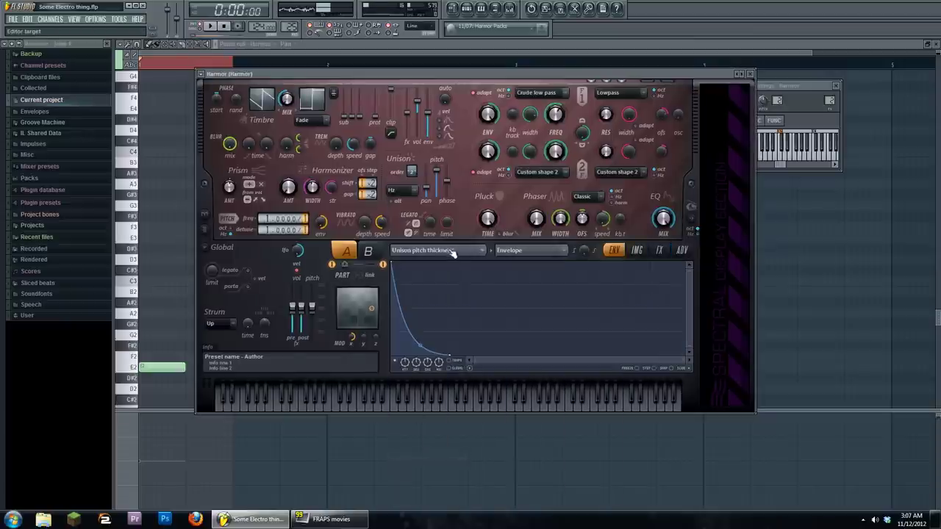
click(458, 250)
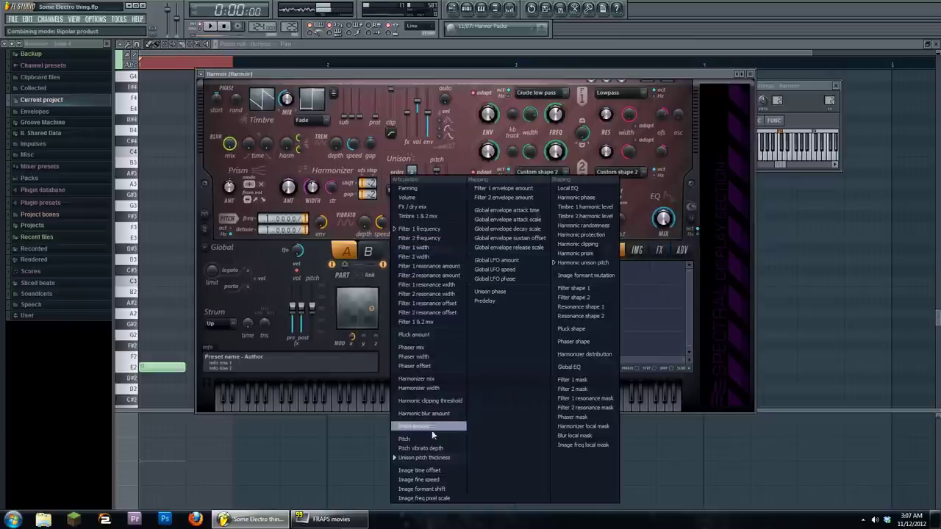
click(433, 457)
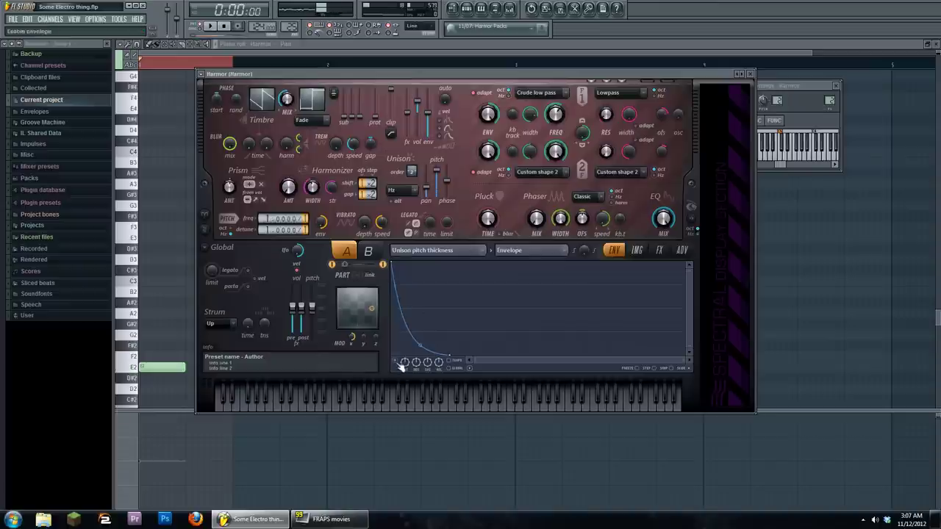
Play the pattern to hear how the Unison pitch thickness envelope shapes the Harmor sound, and stop playback
click(210, 27)
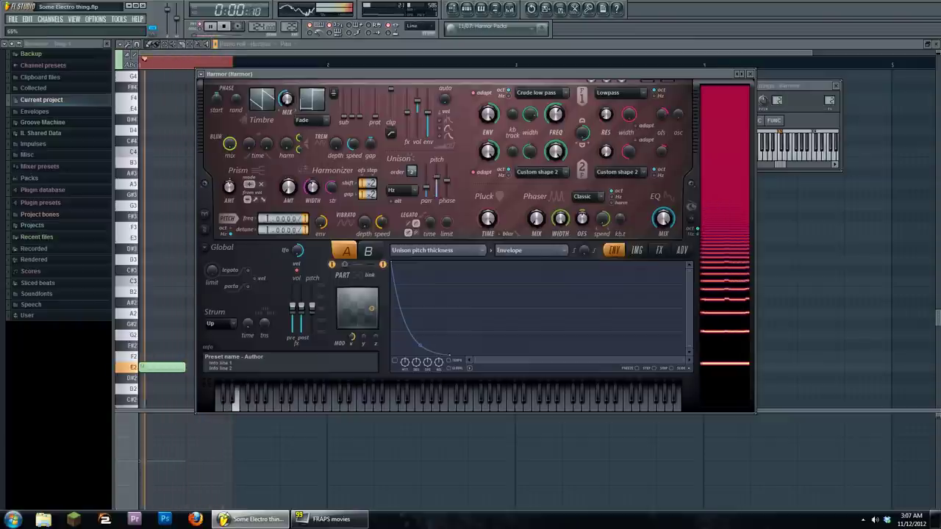
key(space)
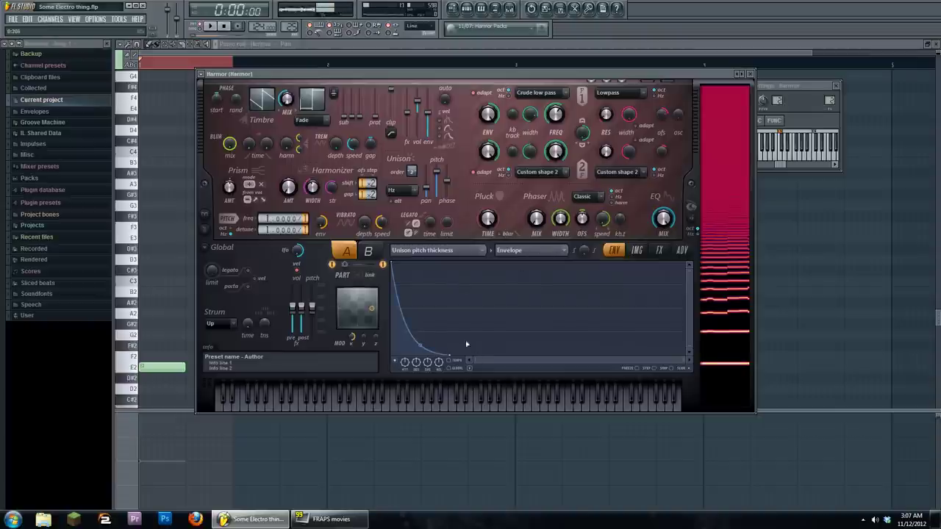
click(210, 26)
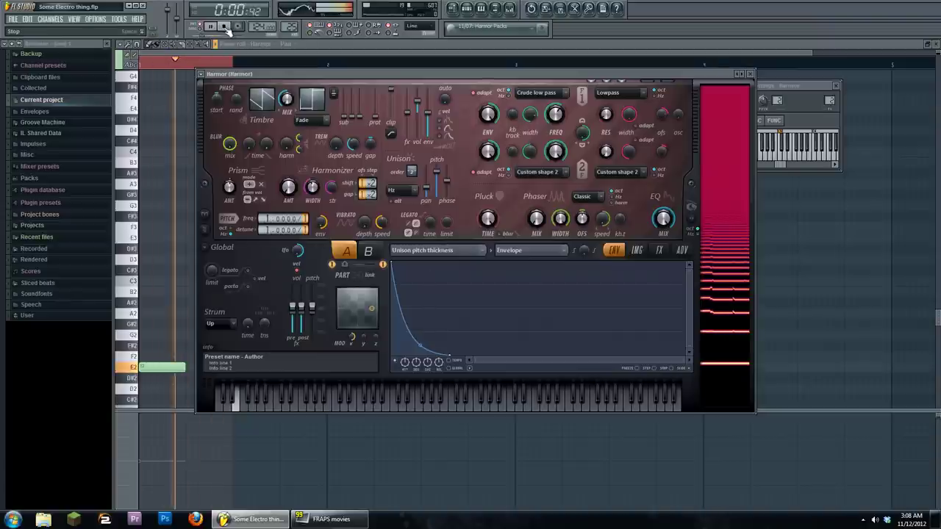
click(225, 27)
Look through Harmor's image, effects and advanced pages, return to the envelope page and examine the unison pitch settings
click(637, 250)
click(657, 251)
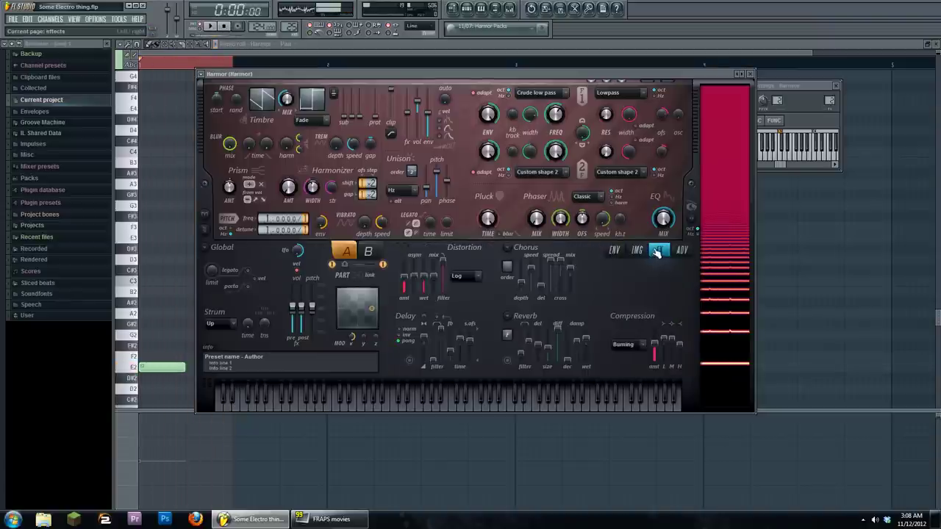
click(682, 250)
click(637, 249)
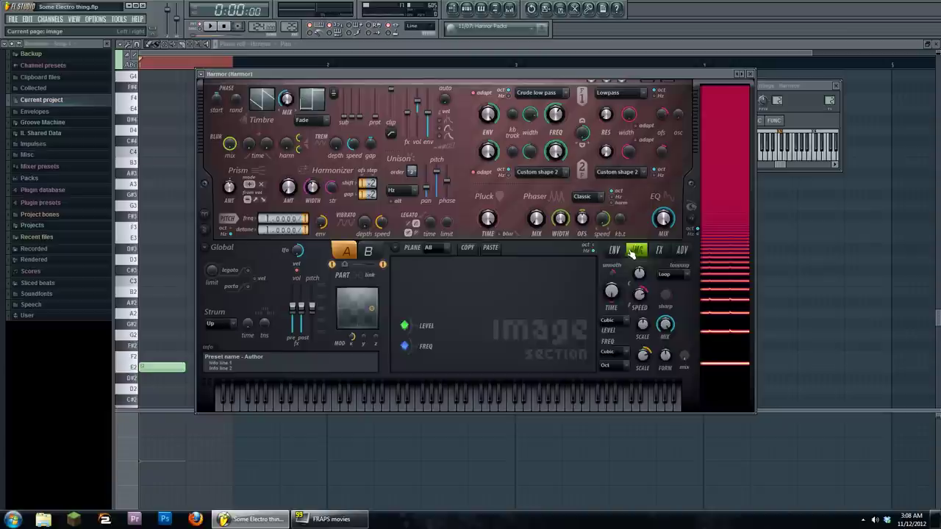
click(614, 250)
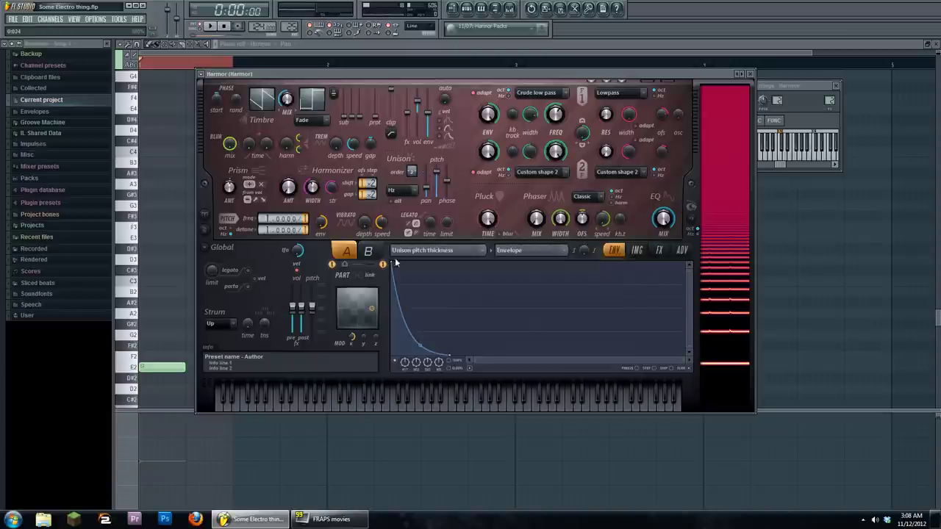
drag(451, 184, 437, 176)
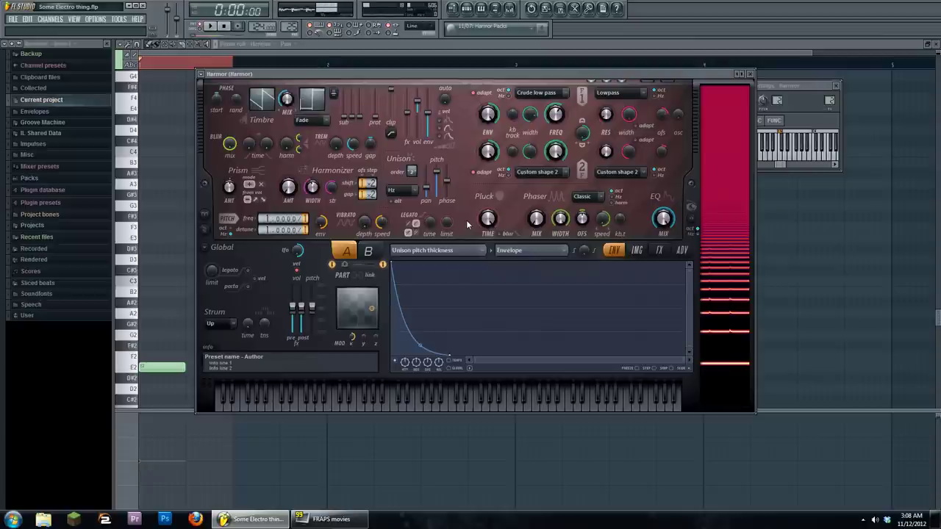
Check the pattern's channels, and examine the Harmor channel's effects settings and its part B against part A
click(464, 8)
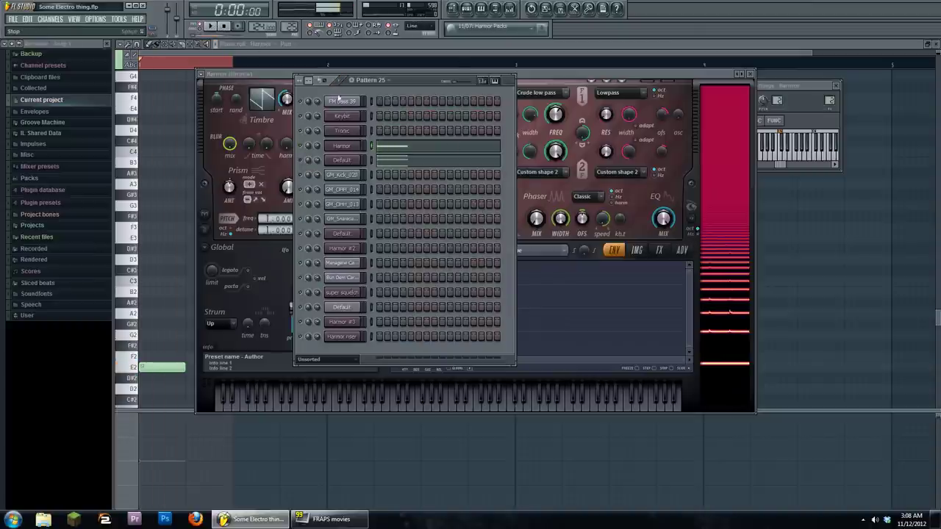
click(638, 243)
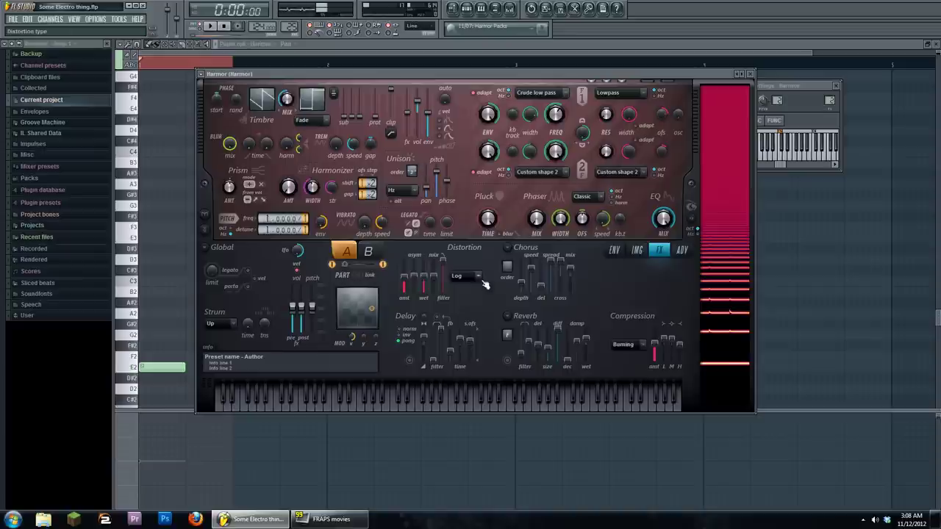
click(370, 251)
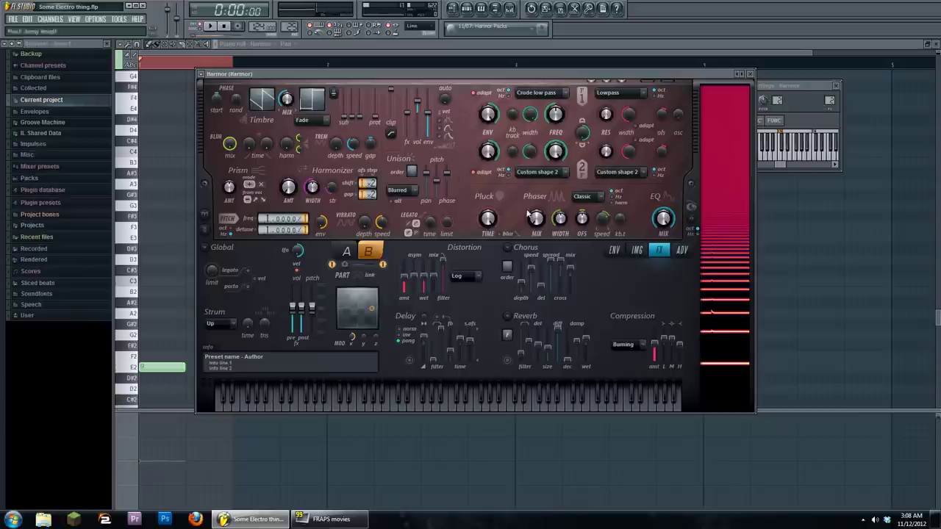
click(355, 255)
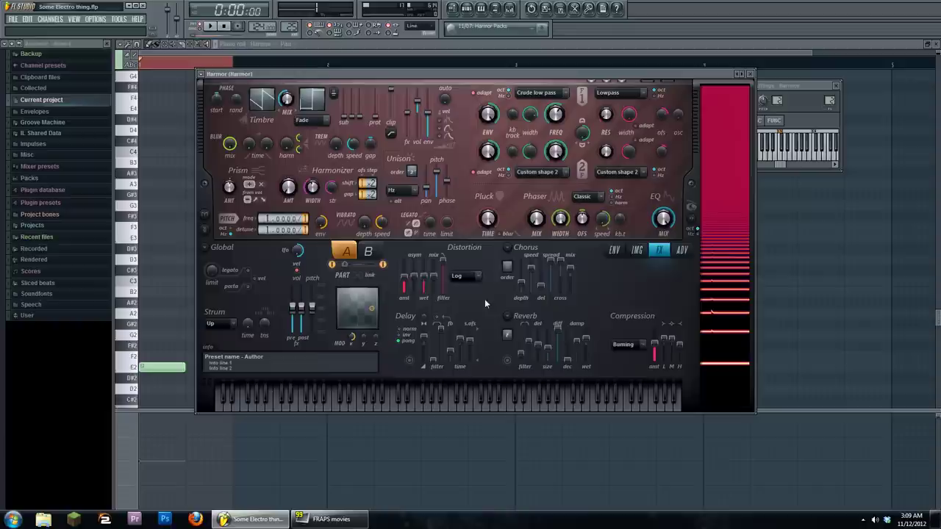
Open the synth of the Default channel directly below Harmor and play the pattern to hear its layer
click(466, 8)
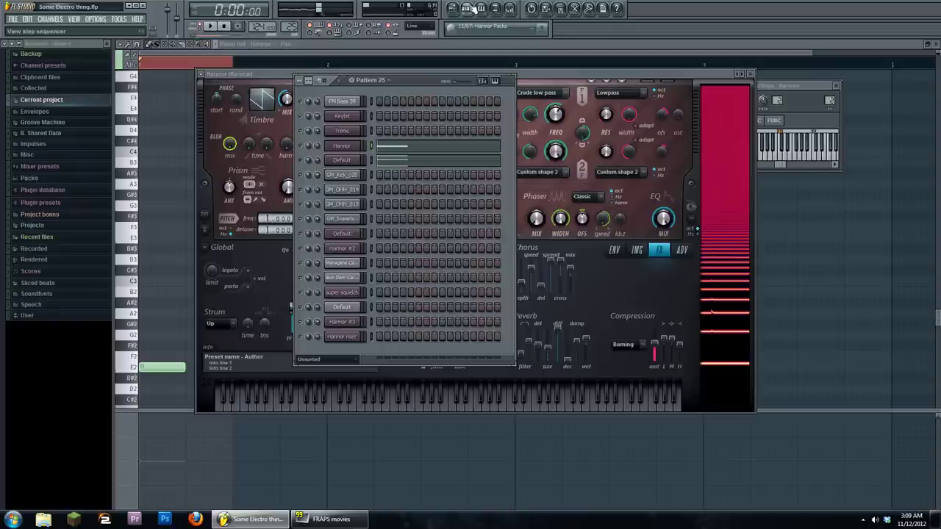
key(space)
click(338, 160)
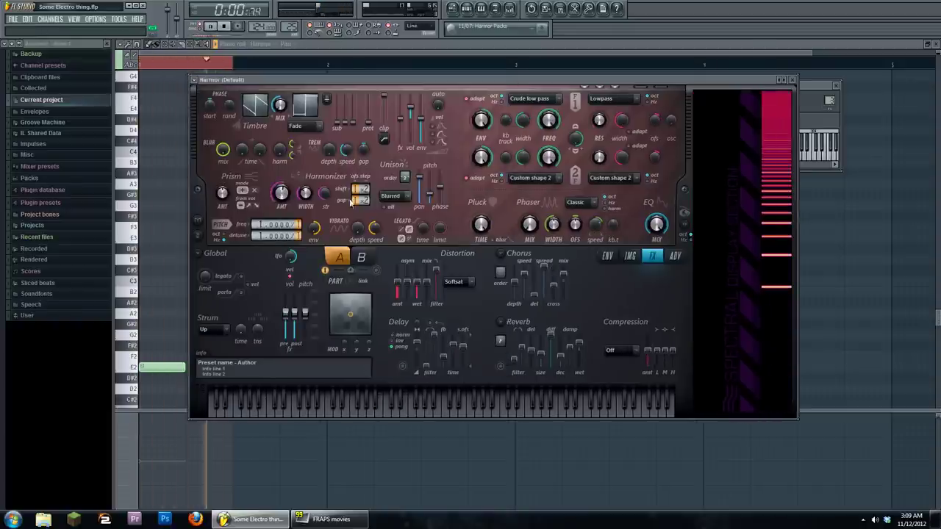
key(space)
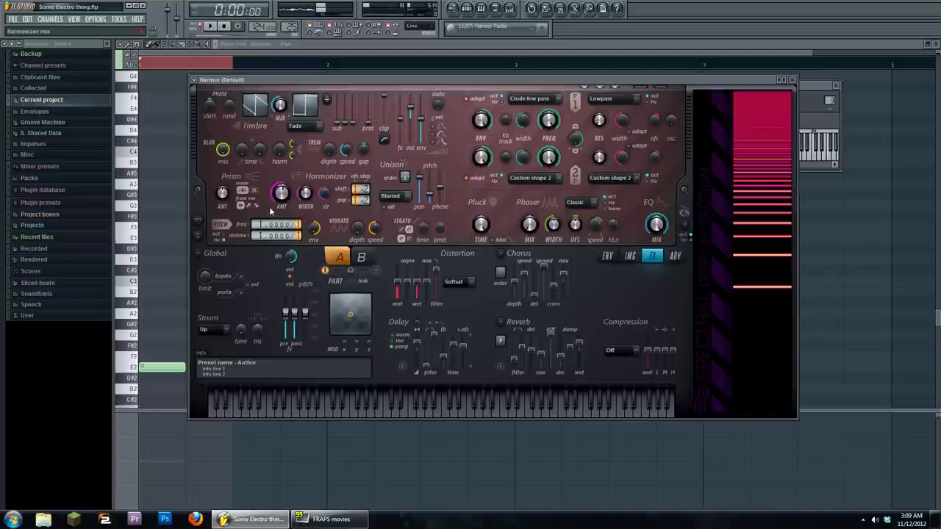
click(210, 27)
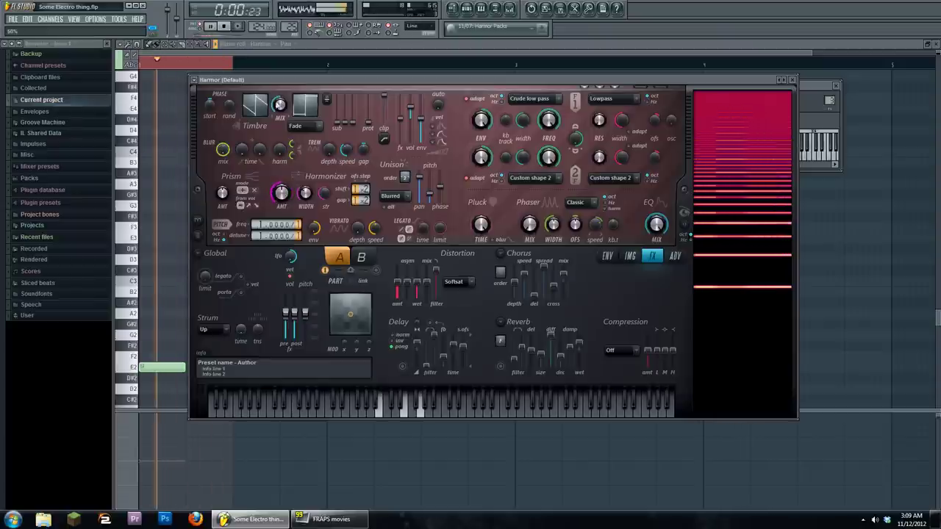
Stop and replay the pattern to hear the Default channel's Harmor layer, and stop playback
key(space)
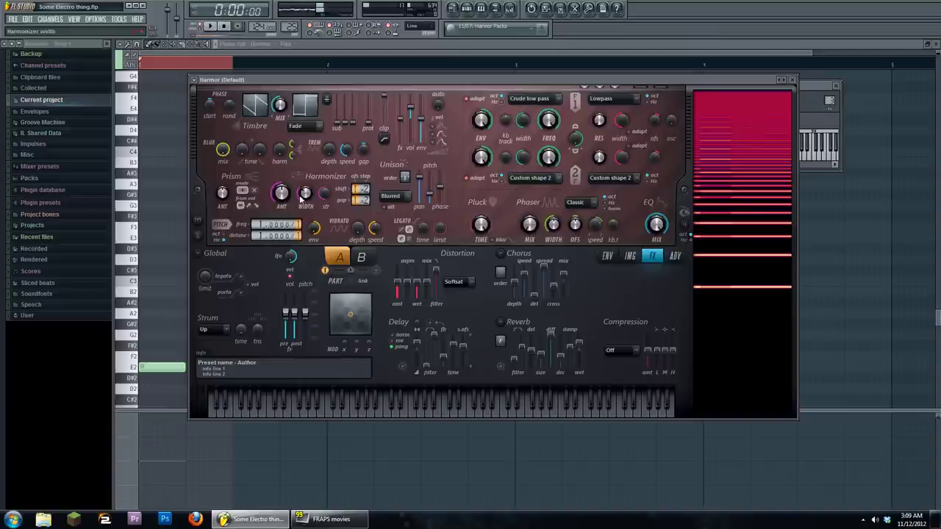
key(space)
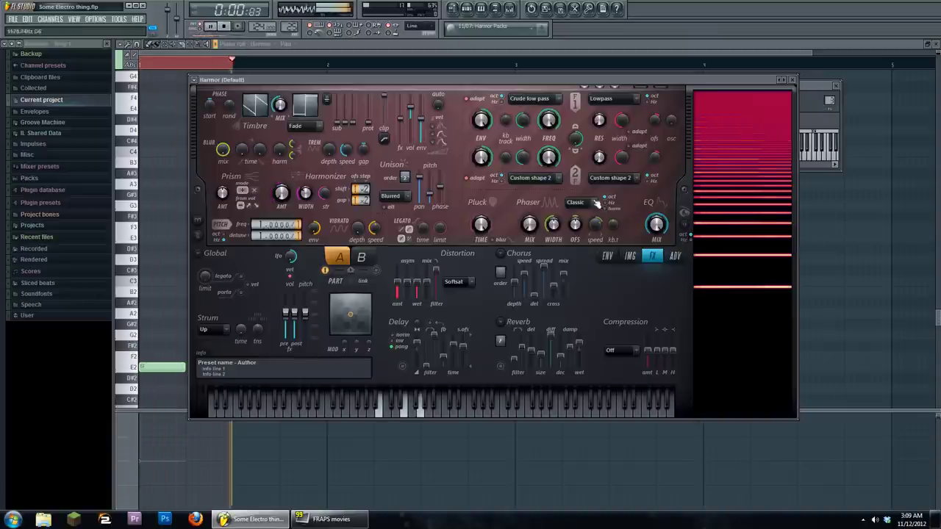
click(225, 26)
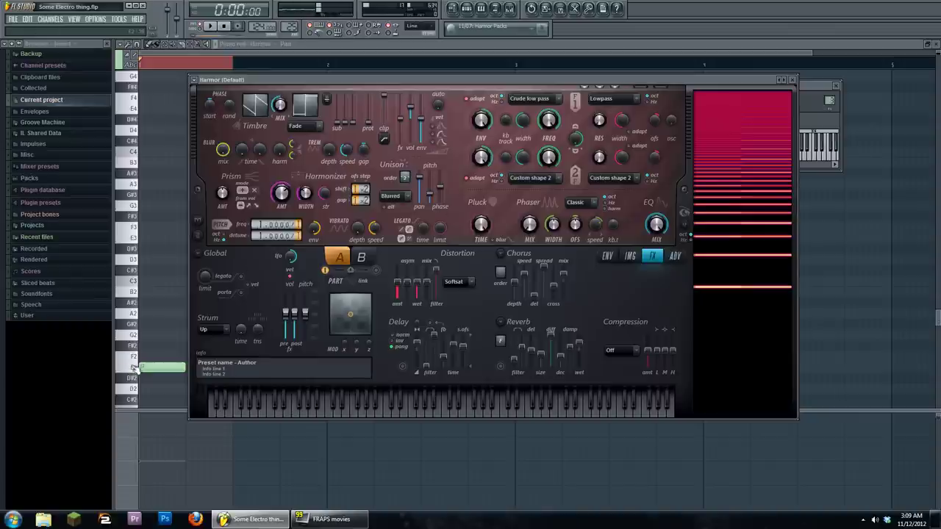
Close the synth and switch the piano roll from the Harmor channel to the Default channel's chord notes
key(Escape)
scroll(220, 209, up, 4)
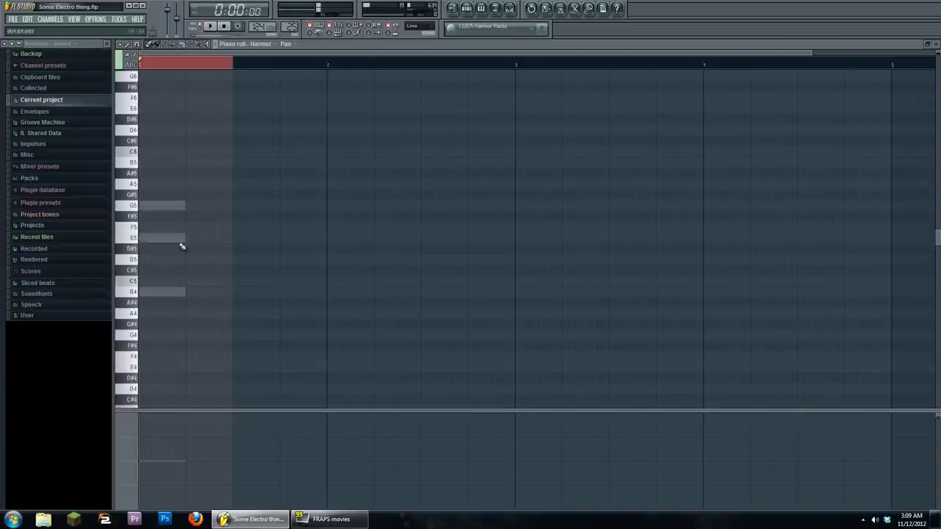
double_click(168, 292)
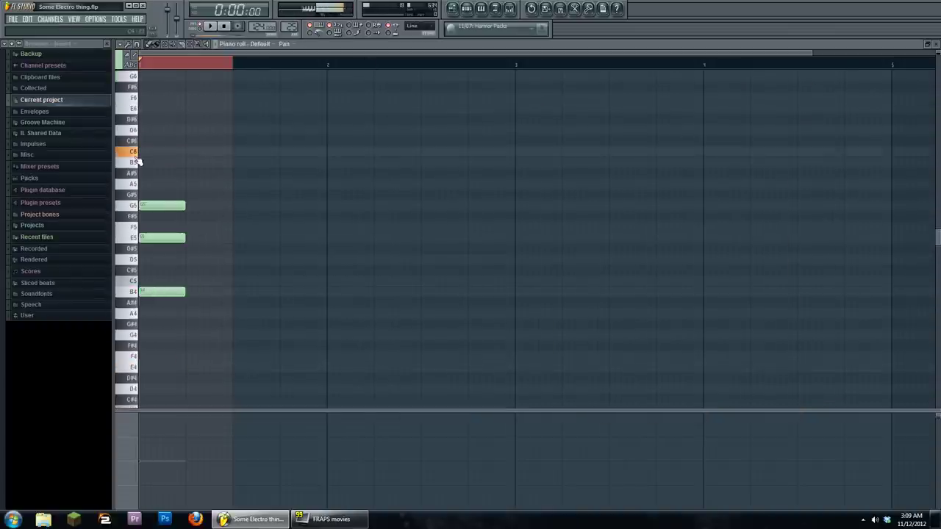
Reopen the Default channel's Harmor synth from Pattern 25's channels and shift its window slightly down
click(474, 13)
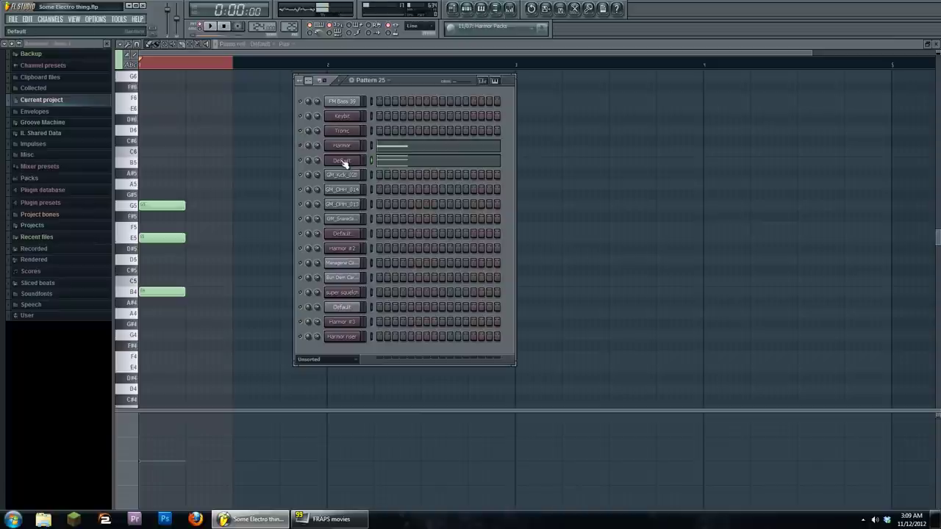
click(346, 156)
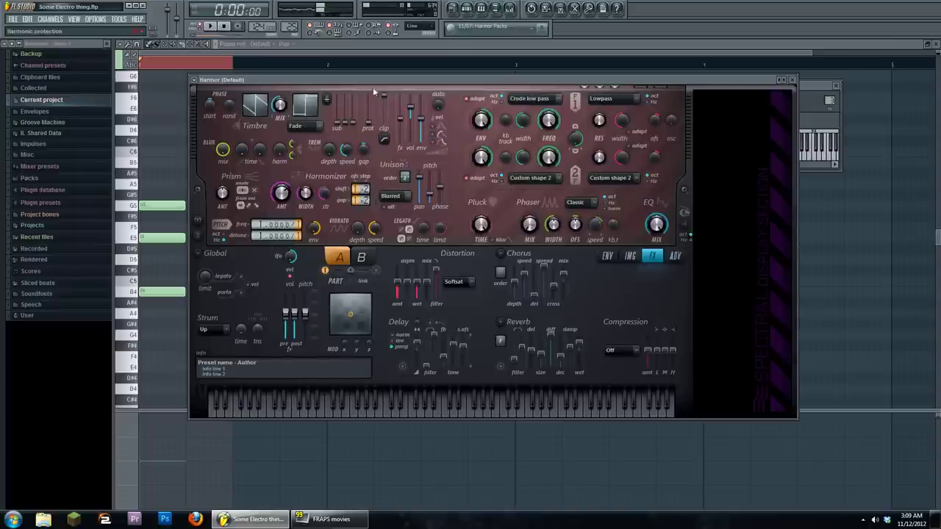
drag(375, 81, 377, 99)
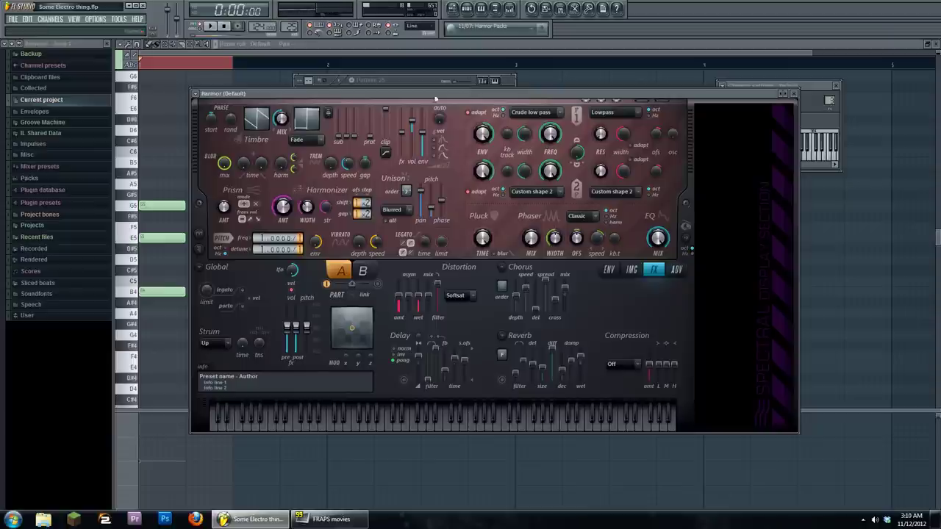
Play the pattern while lowering the Harmonizer strength to 0%, stop playback and turn the strength back up
drag(339, 125, 329, 206)
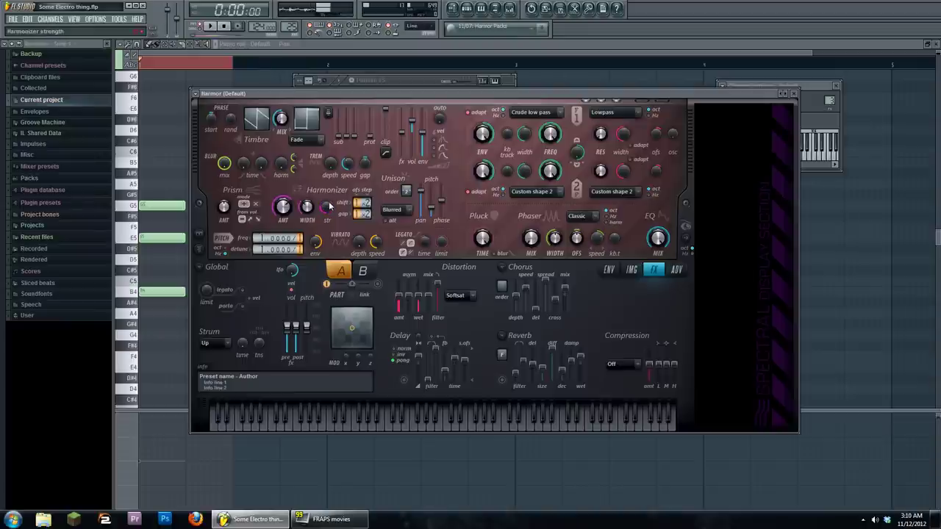
key(space)
drag(327, 208, 327, 211)
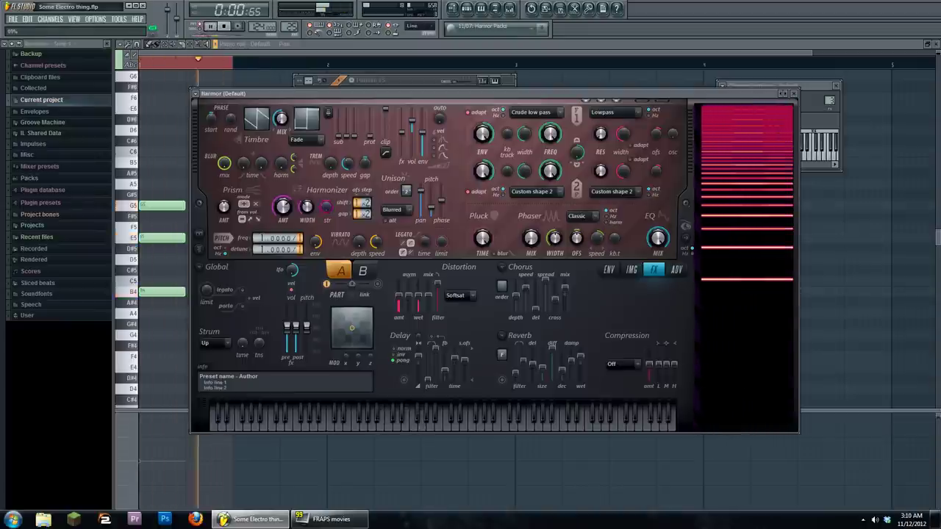
click(228, 27)
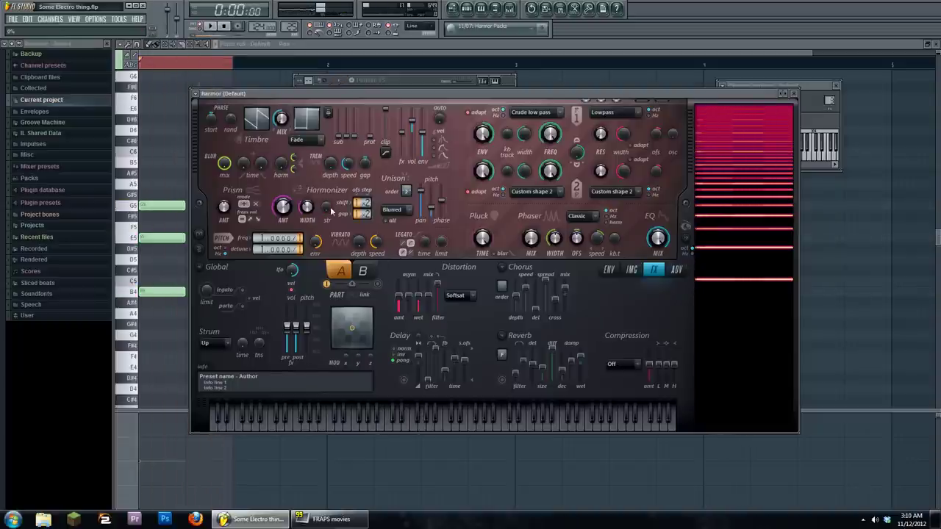
mouse_move(327, 208)
mouse_down()
mouse_move(327, 200)
mouse_move(327, 213)
mouse_up()
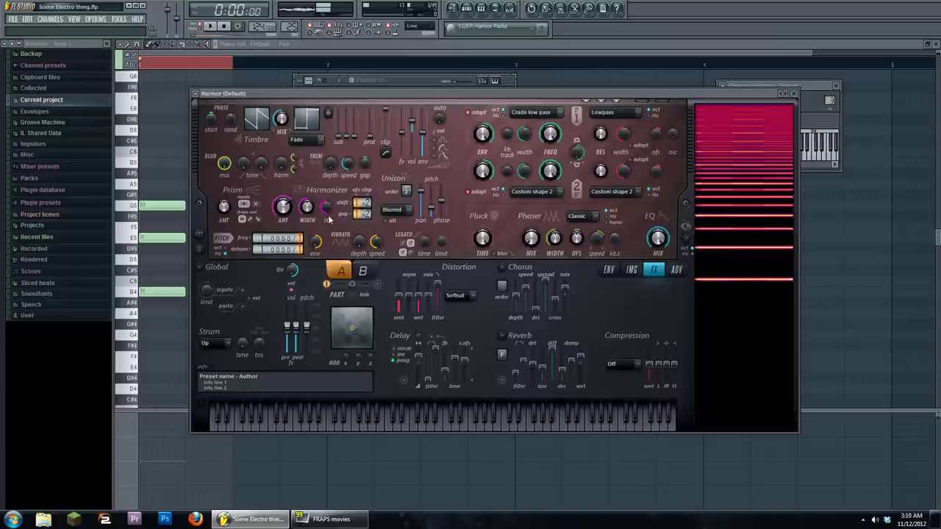
Vary the Harmonizer width and play the pattern to compare its effect on the Default channel's sound
drag(308, 209, 308, 216)
click(210, 26)
key(space)
drag(307, 209, 307, 184)
key(space)
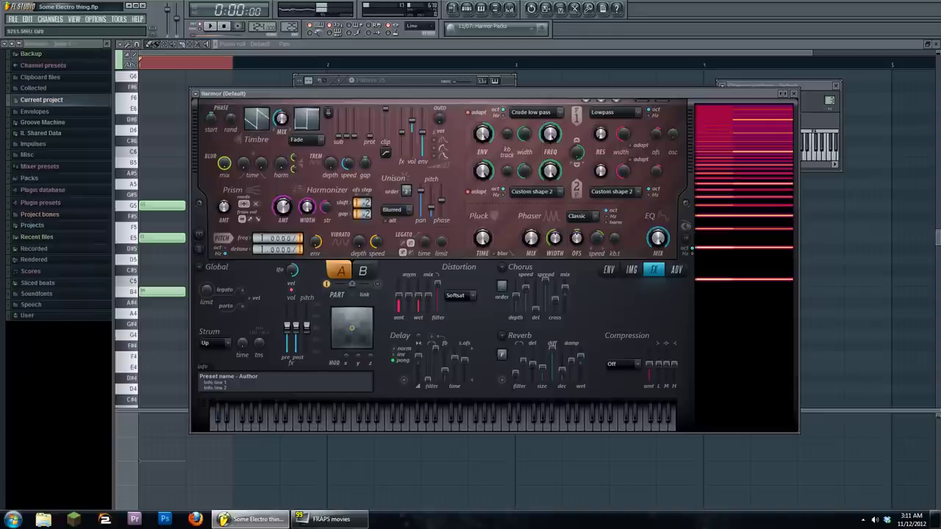
Replay the pattern to compare the Harmonizer sound, and check the distortion type options, keeping Softsat
key(space)
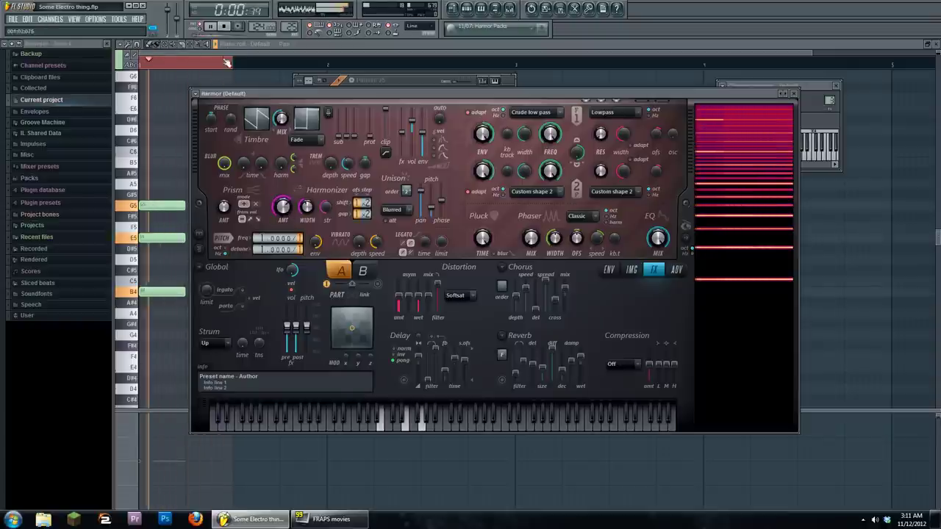
key(space)
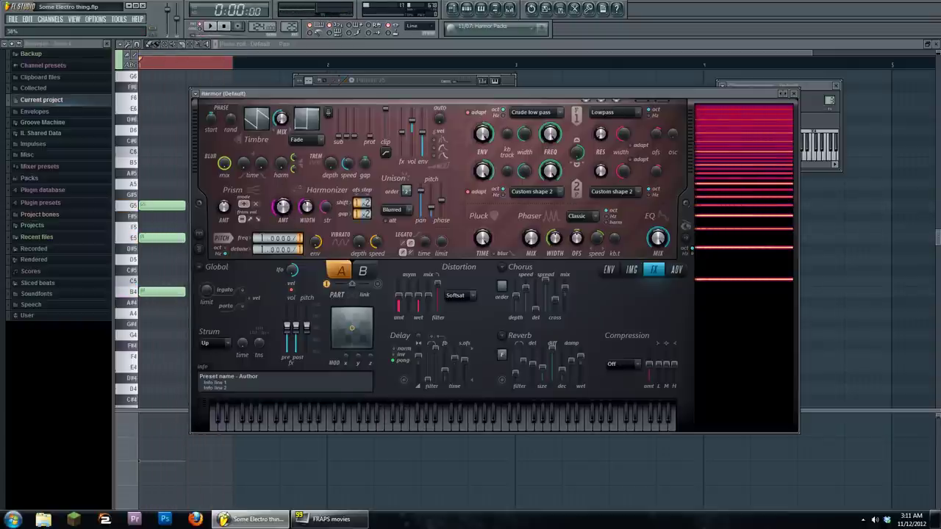
key(space)
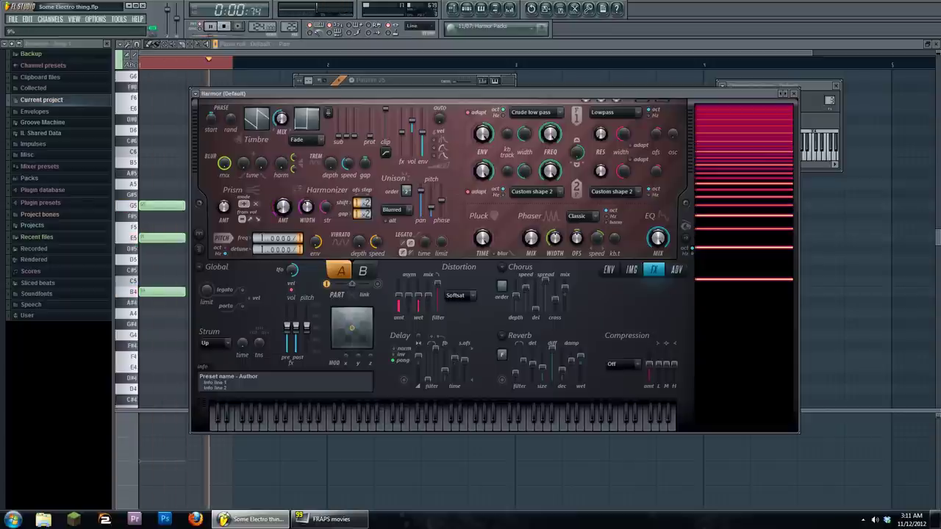
key(space)
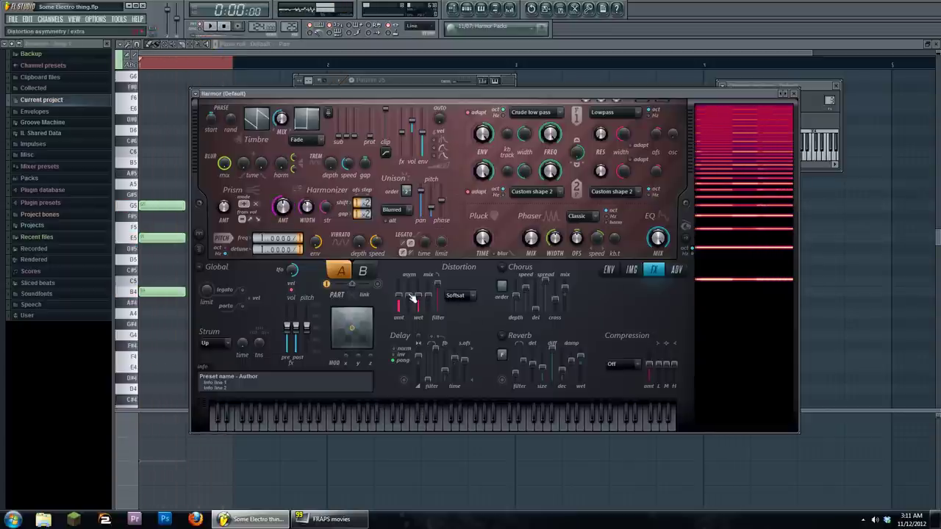
click(461, 296)
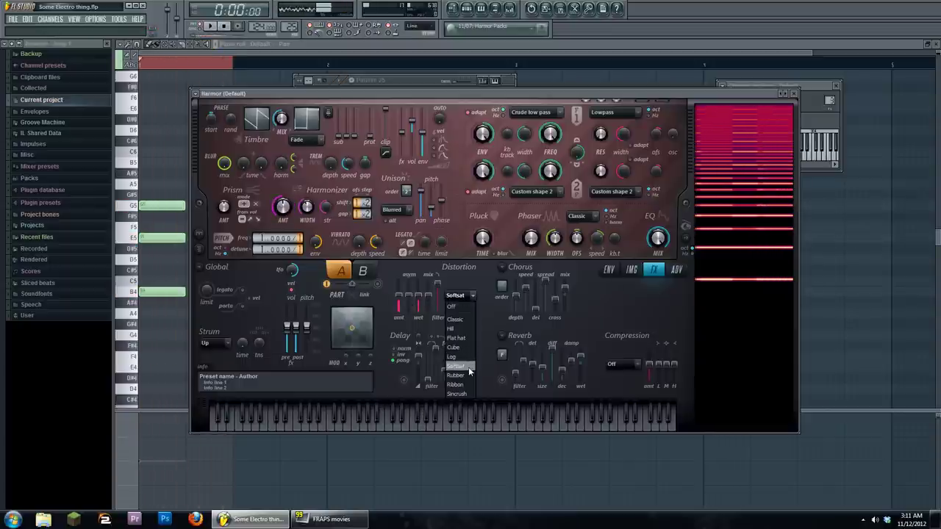
click(465, 284)
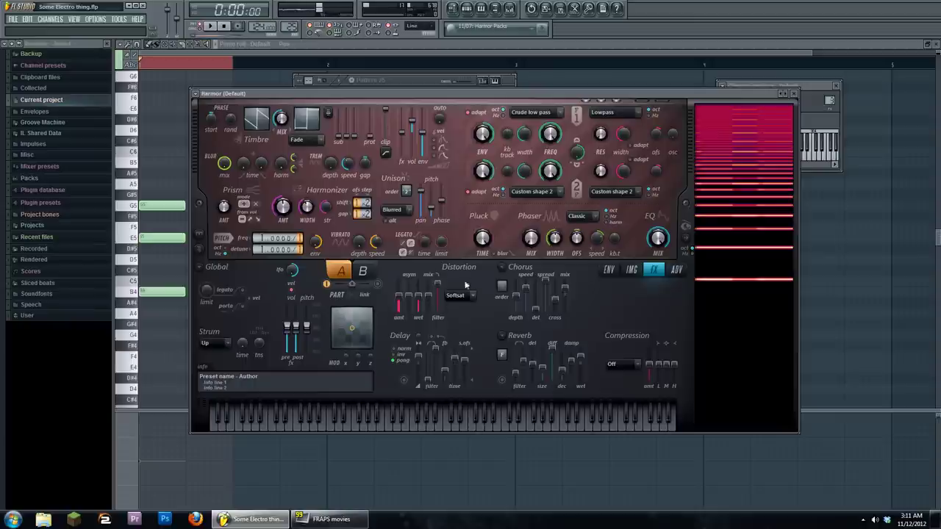
Inspect the second Maximus on the mixer's Master track, and bring Harmor and the Pattern 25 channels back to the front
click(838, 103)
key(F9)
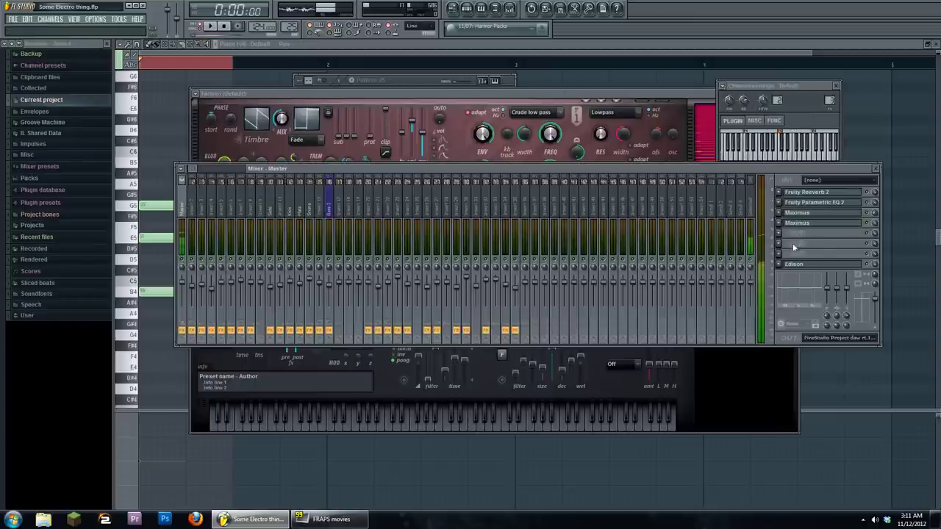
click(797, 223)
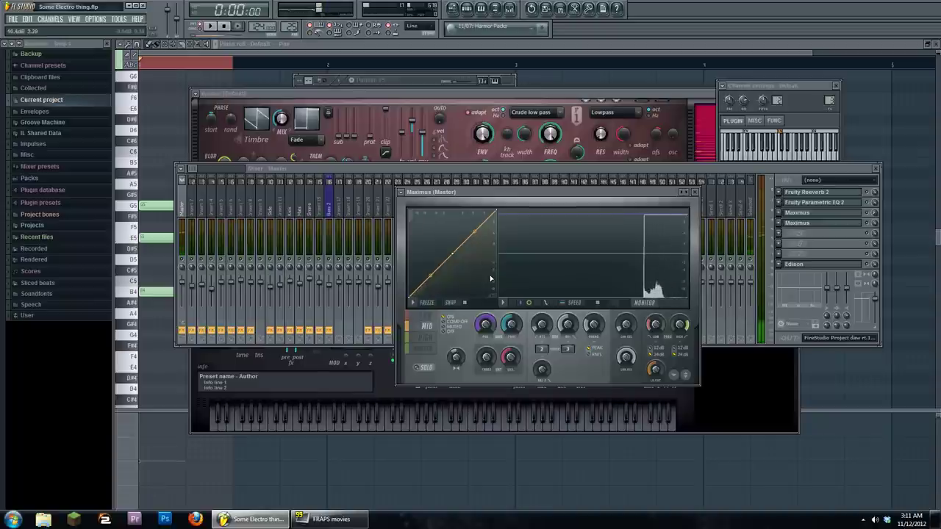
click(417, 94)
click(412, 79)
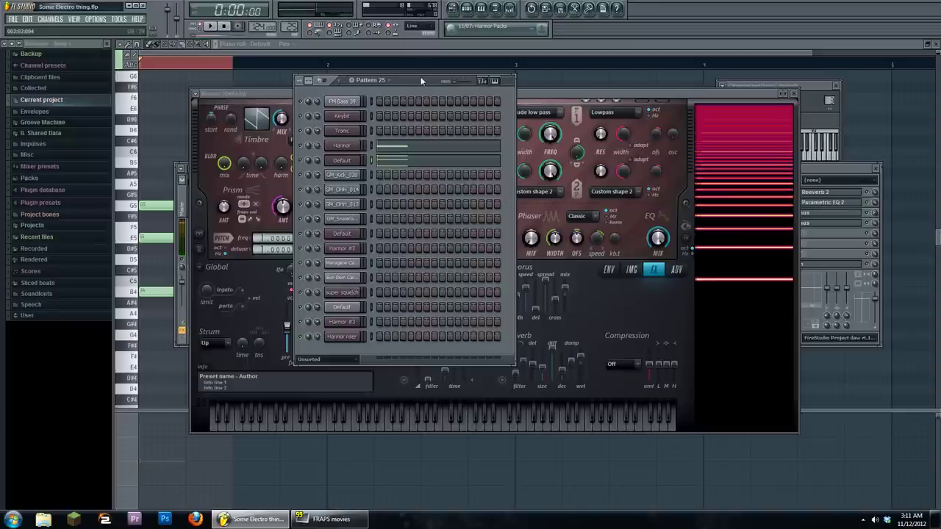
Open Fruity Parametric EQ 2 on mixer Insert 2 to examine its curve, moving its window clear of the first tracks
key(F9)
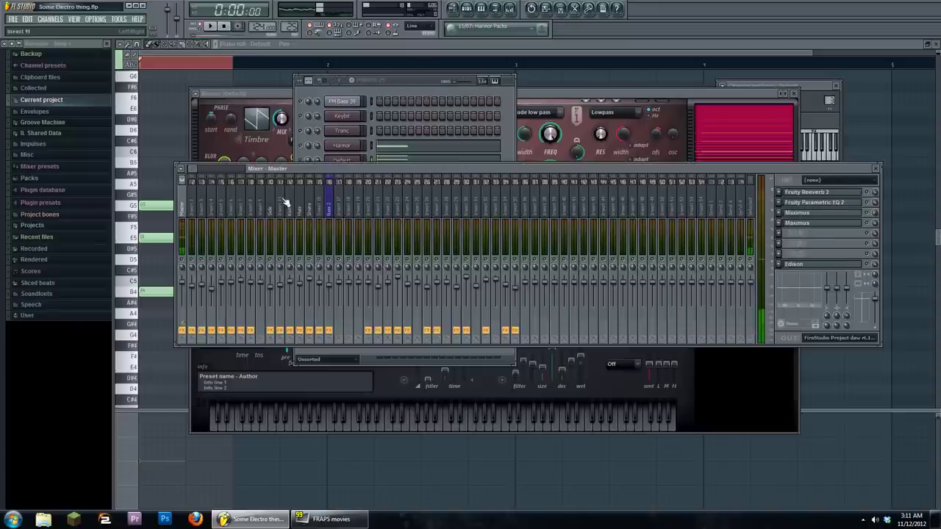
click(199, 210)
click(805, 193)
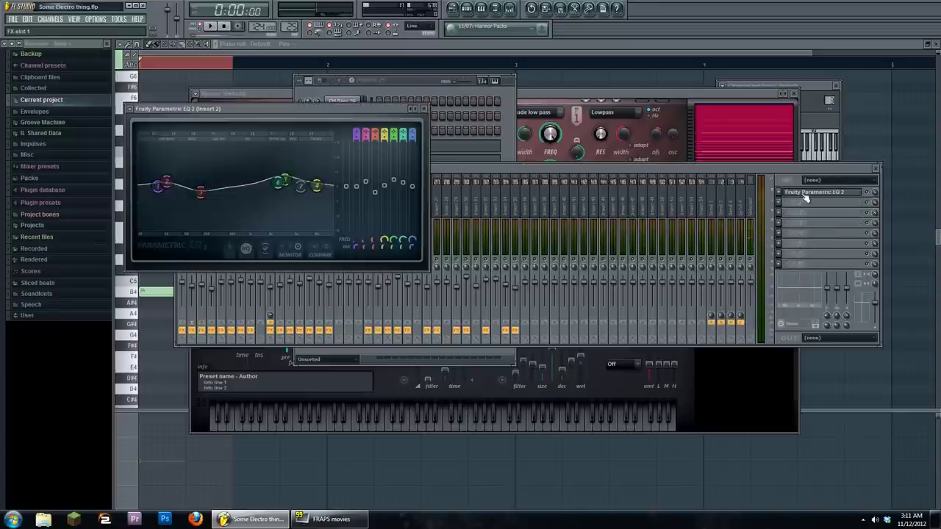
drag(285, 124, 433, 135)
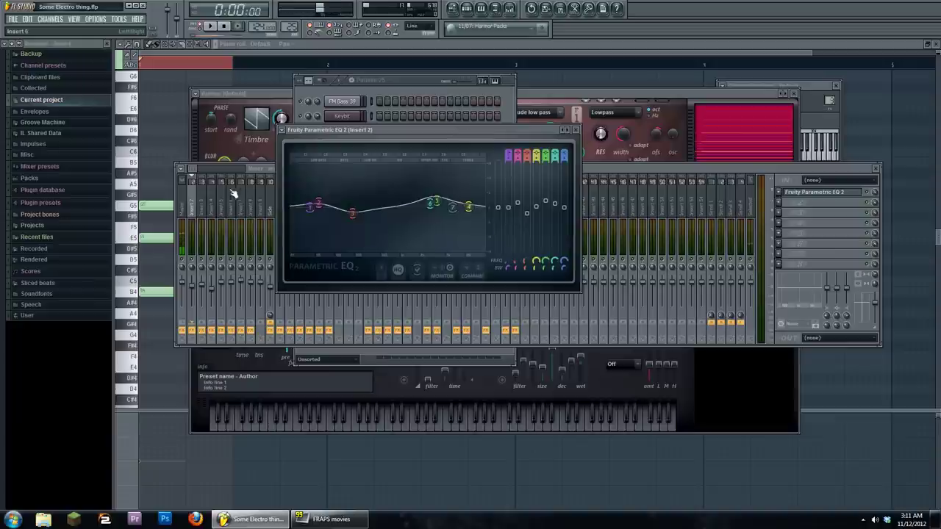
Open Fruity Parametric EQ 2 on mixer Insert 3 and briefly play the pattern to examine its low-cut curve
click(328, 206)
click(846, 193)
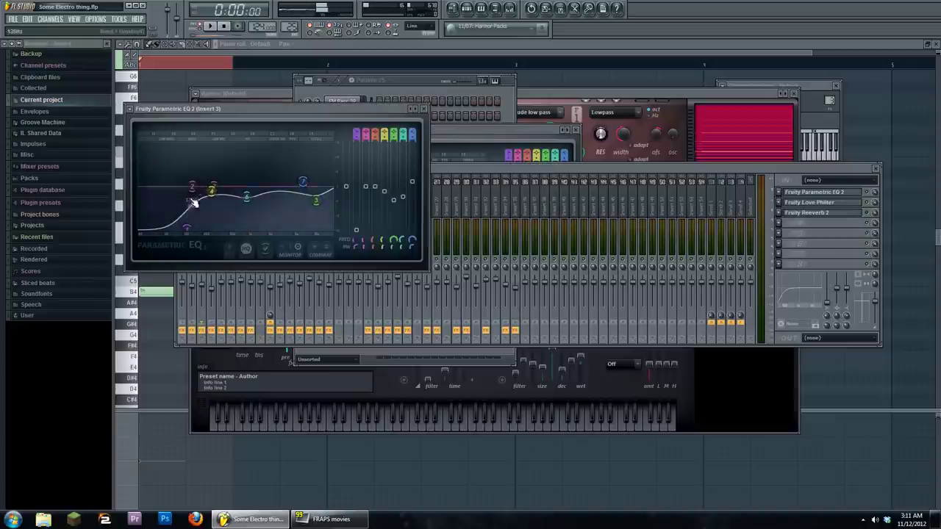
key(space)
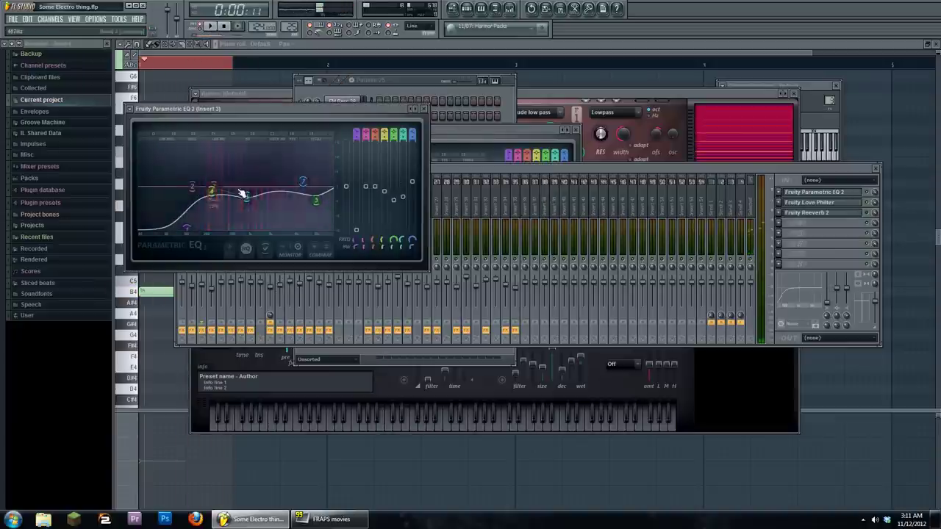
key(space)
Examine the Modulation X control of Fruity Love Philter on Insert 3, and return to the Default channel's Harmor synth
click(840, 208)
click(840, 208)
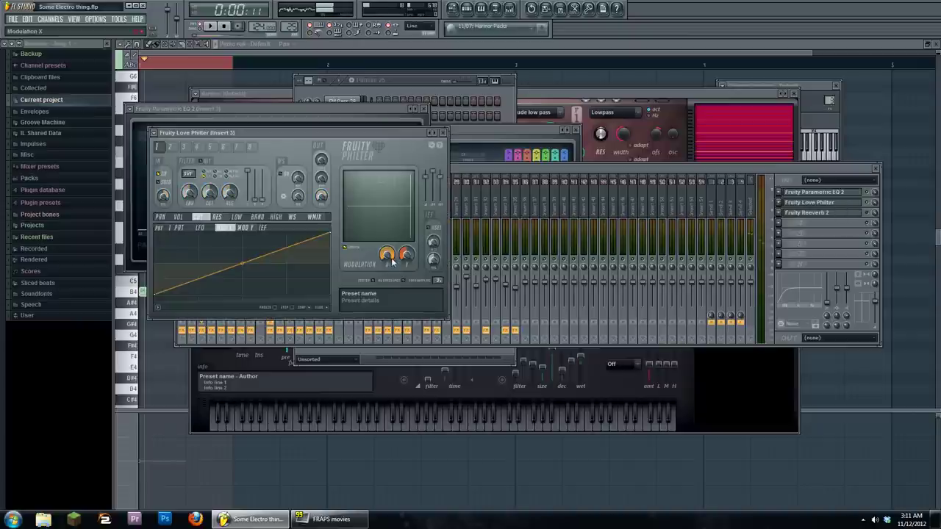
click(479, 164)
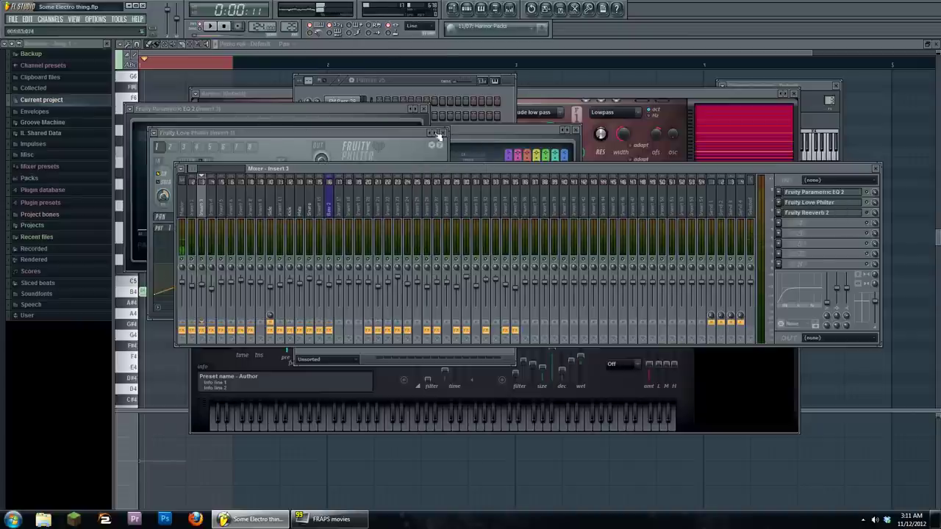
mouse_move(438, 171)
mouse_down()
mouse_move(440, 189)
mouse_move(432, 172)
mouse_up()
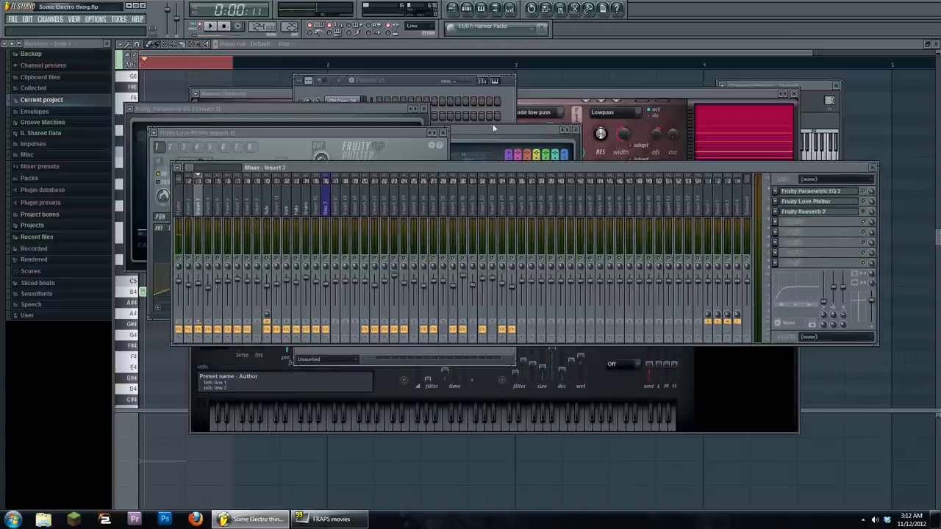
click(524, 119)
click(539, 98)
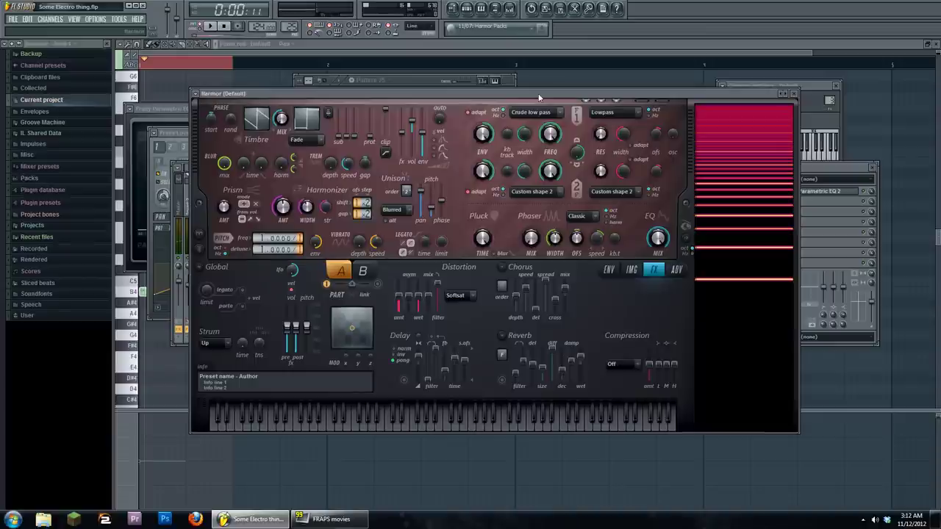
Show the Default channel's notes in the piano roll and review the chord
key(F7)
scroll(289, 189, up, 3)
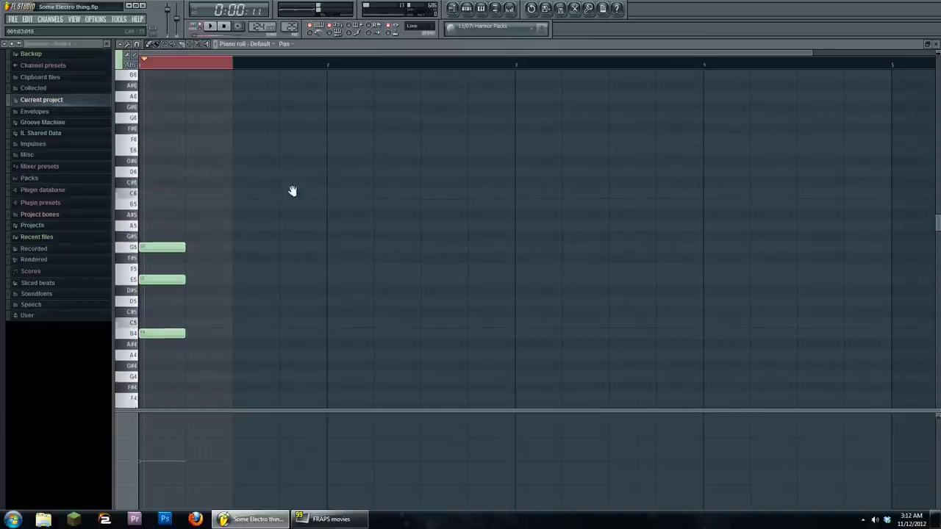
scroll(255, 220, down, 3)
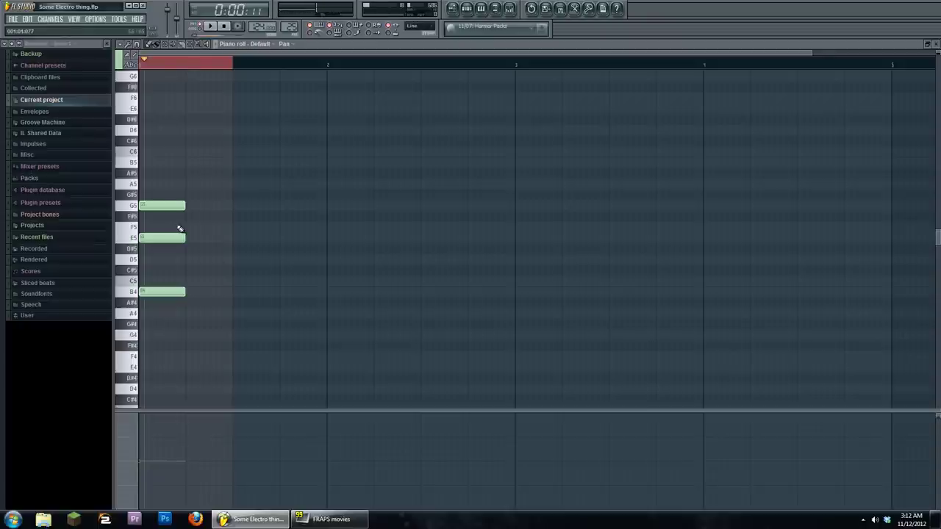
Open the playlist and look back through the arrangement's patterns and modulation automation clips
click(452, 8)
scroll(861, 319, down, 3)
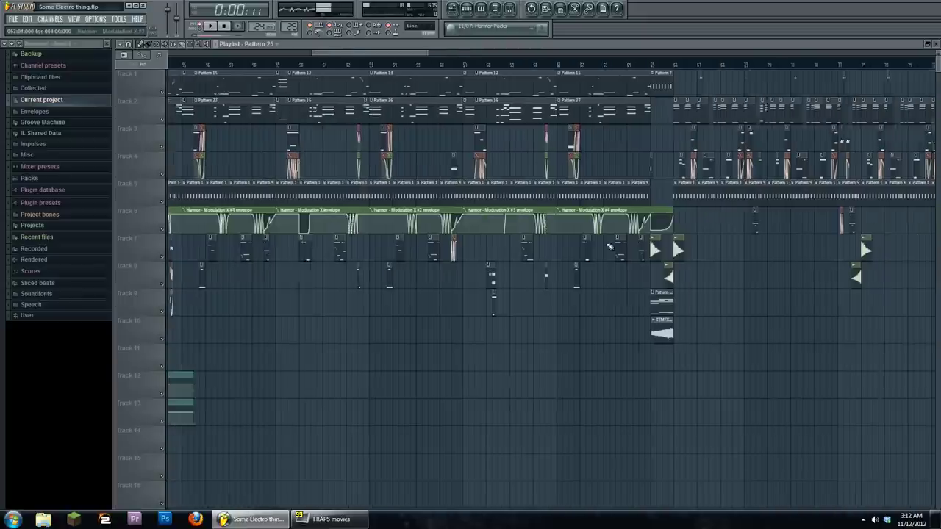
scroll(687, 279, left, 3)
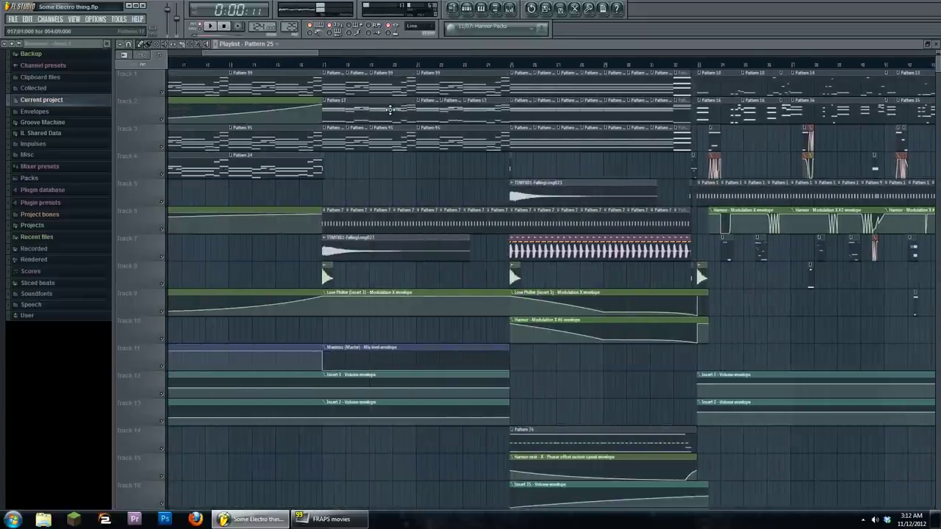
Open Pattern 17's notes in the piano roll and play the Default channel's chord progression
double_click(390, 111)
key(space)
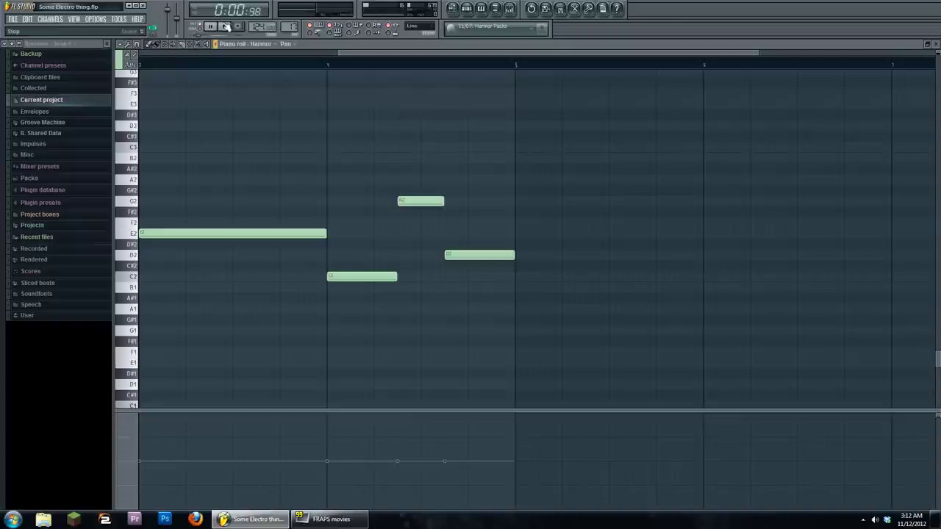
scroll(455, 208, down, 3)
scroll(439, 367, up, 5)
scroll(355, 254, up, 6)
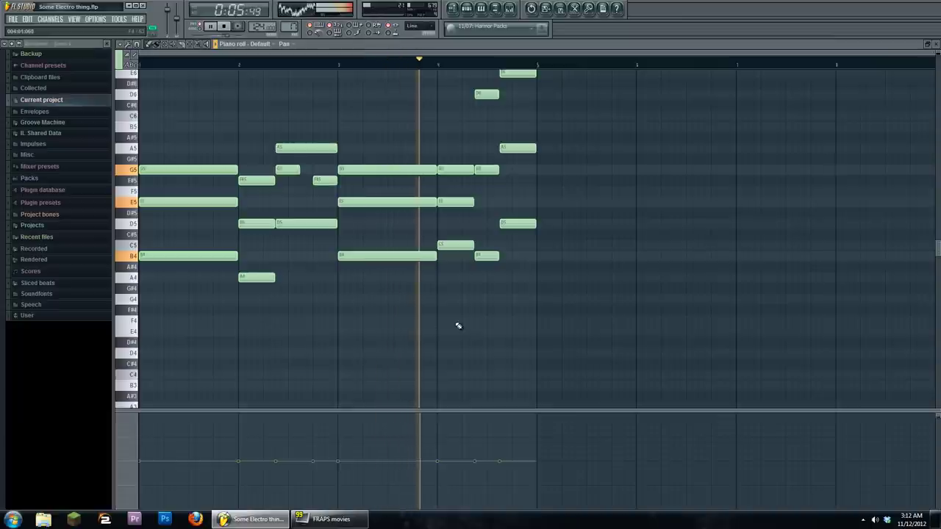
scroll(466, 316, up, 1)
click(225, 27)
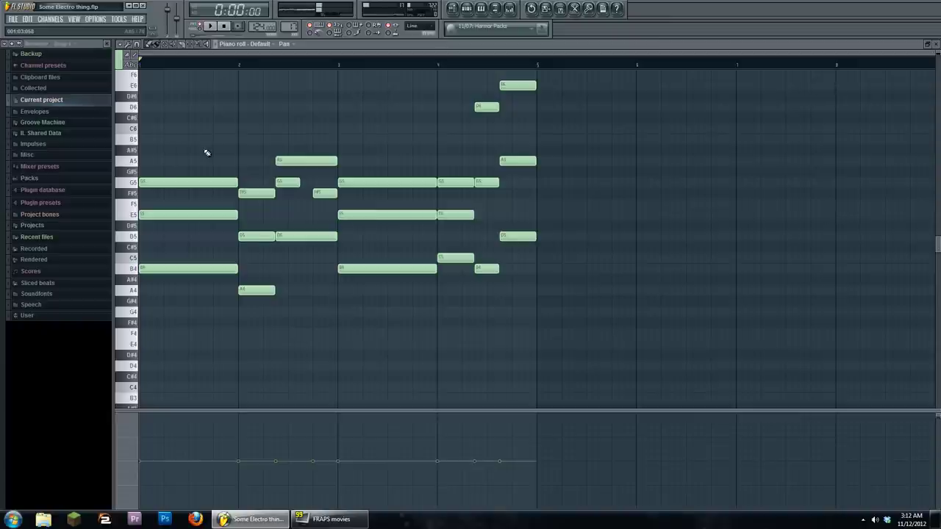
Audition the G5, E5 and B4 notes of the first chord one by one
click(172, 183)
click(160, 269)
click(154, 269)
click(176, 182)
click(169, 213)
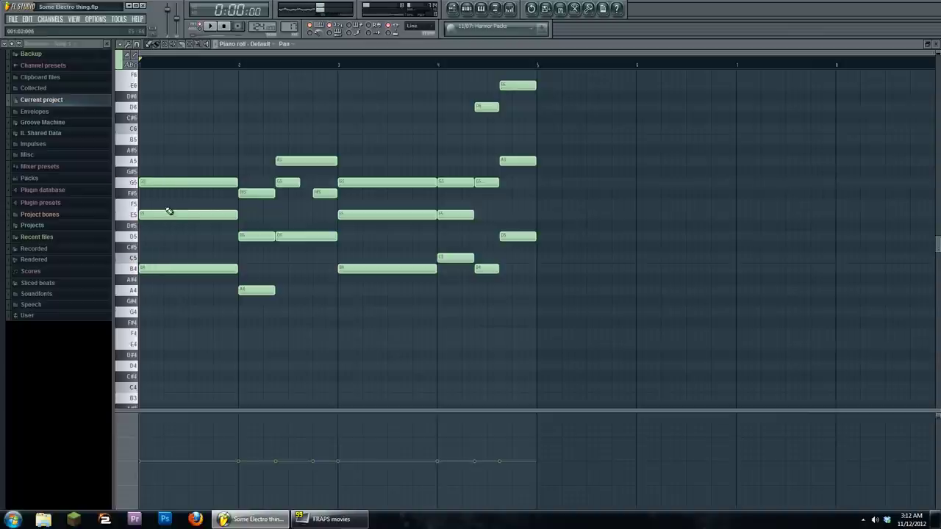
click(165, 269)
mouse_move(171, 270)
mouse_down()
mouse_move(168, 151)
mouse_move(183, 139)
mouse_move(163, 282)
mouse_move(163, 270)
mouse_up()
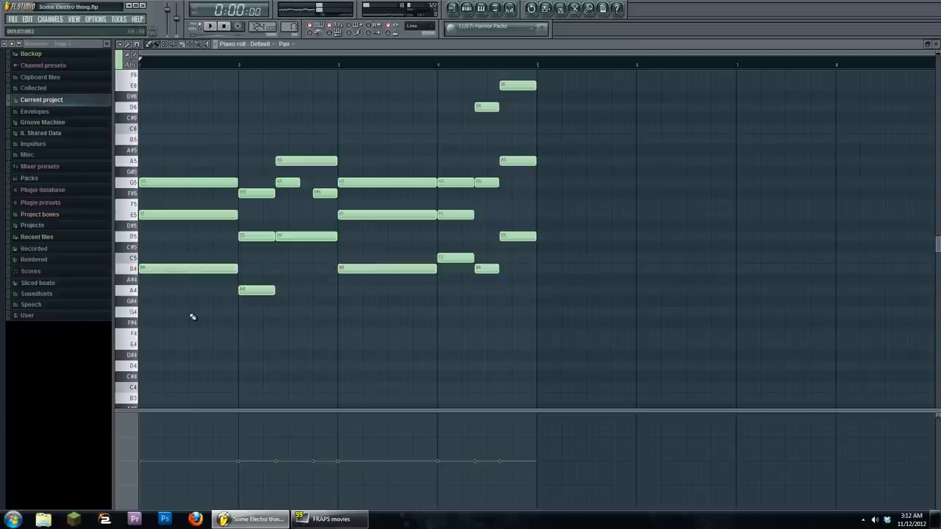
Try the first chord's B4 note an octave higher on B5, return it to B4 and briefly play the pattern
drag(181, 269, 169, 139)
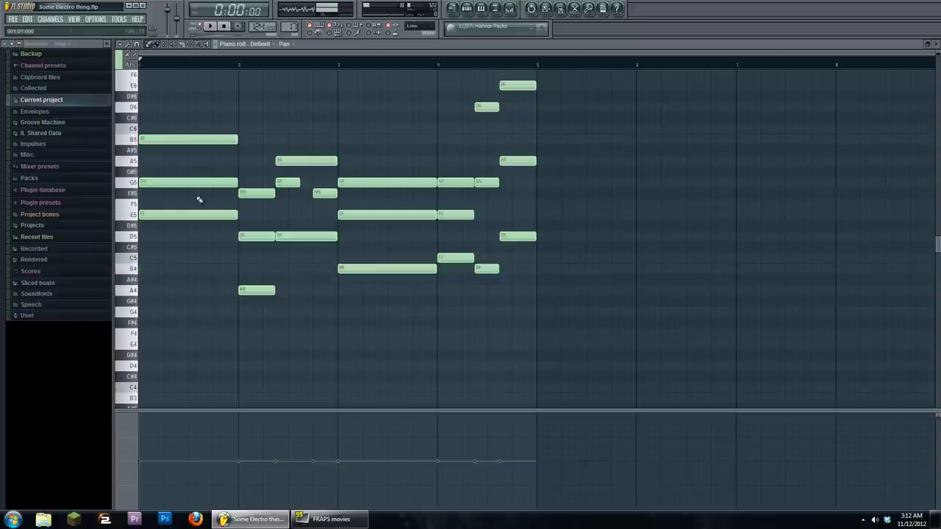
drag(184, 139, 163, 269)
key(space)
key(space)
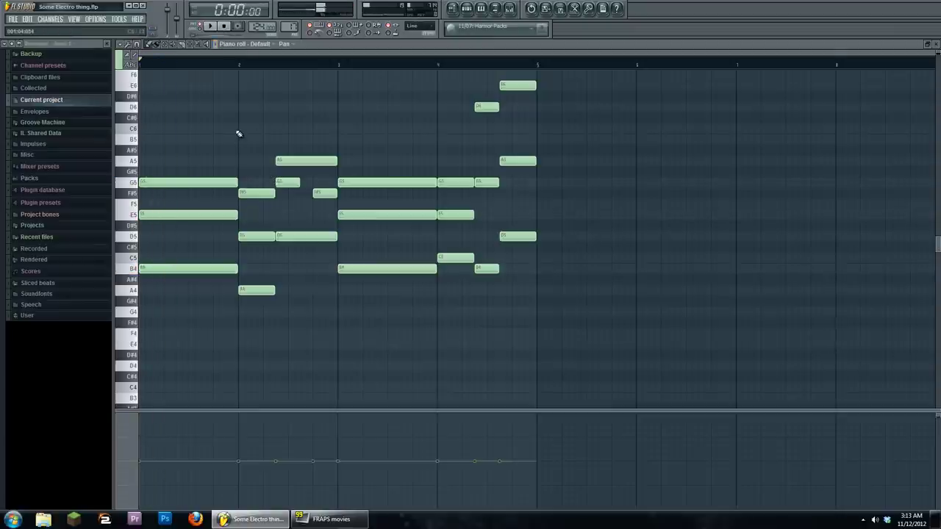
Try the first chord's G5 note on G#5 with a brief playback, and raise it to B5
drag(247, 122, 260, 203)
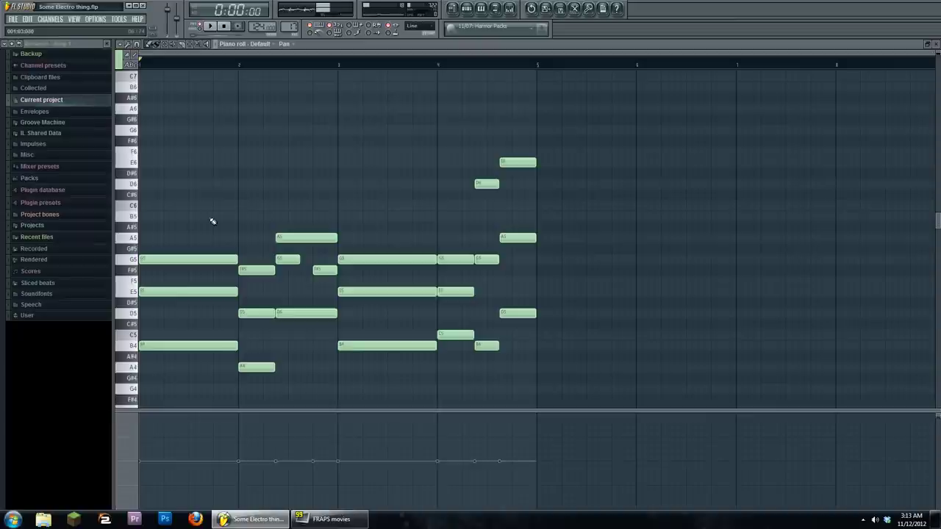
scroll(213, 210, down, 1)
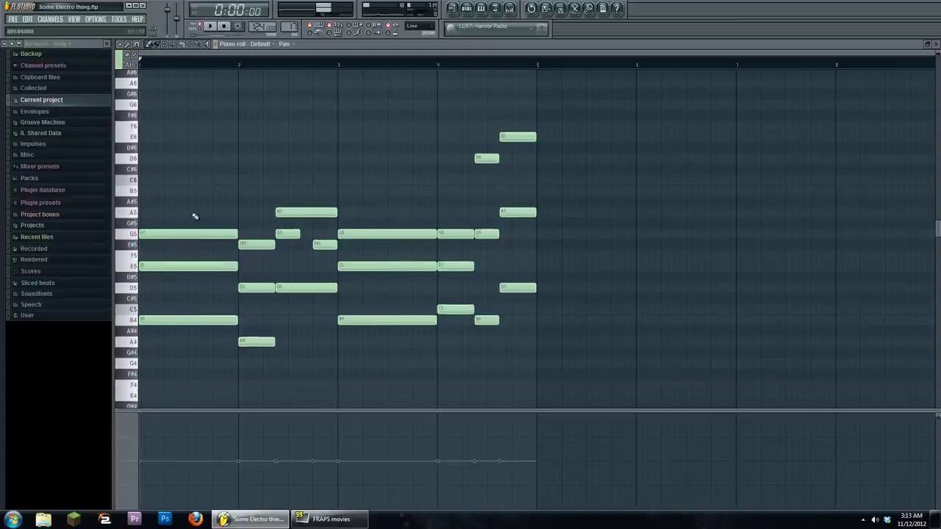
drag(152, 233, 164, 221)
click(210, 26)
click(224, 27)
drag(172, 223, 172, 190)
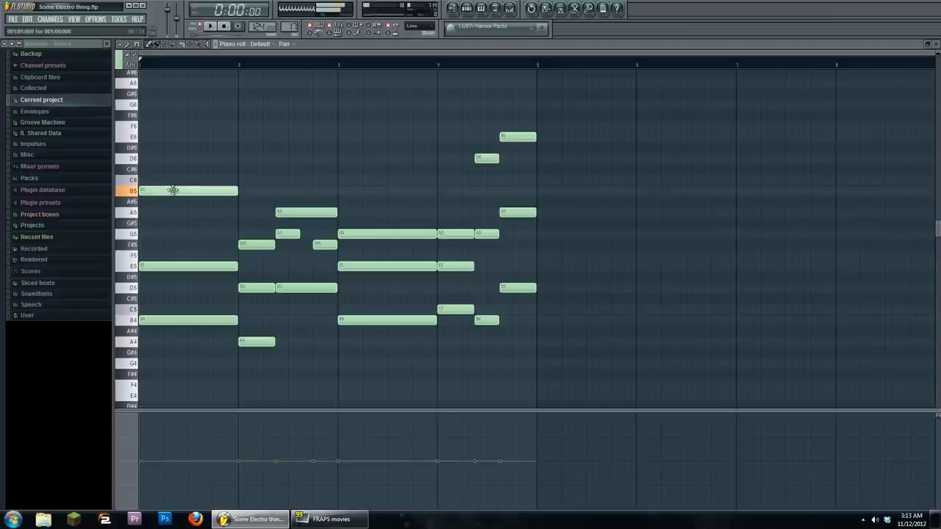
Add an E5 note at bar 6, and try a B5 note at bar 7 before deleting it
drag(594, 269, 402, 289)
click(401, 287)
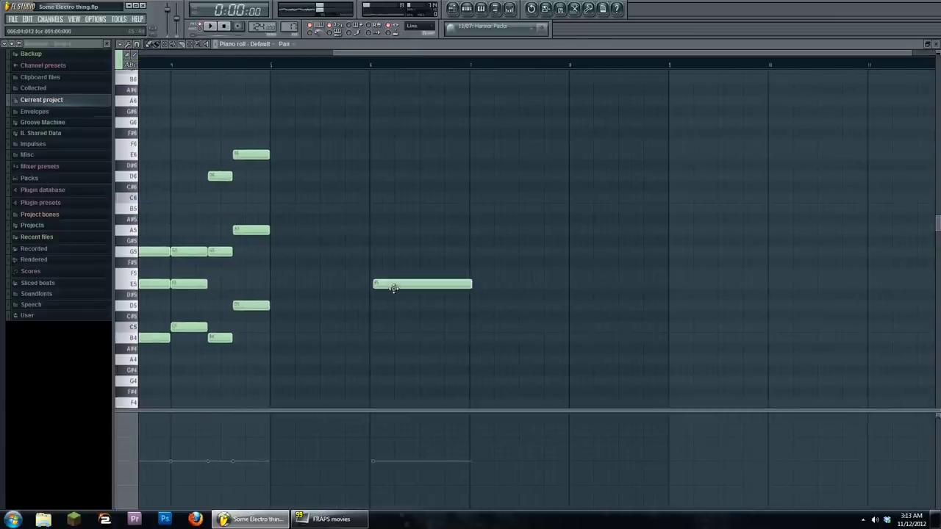
click(475, 209)
click(479, 208)
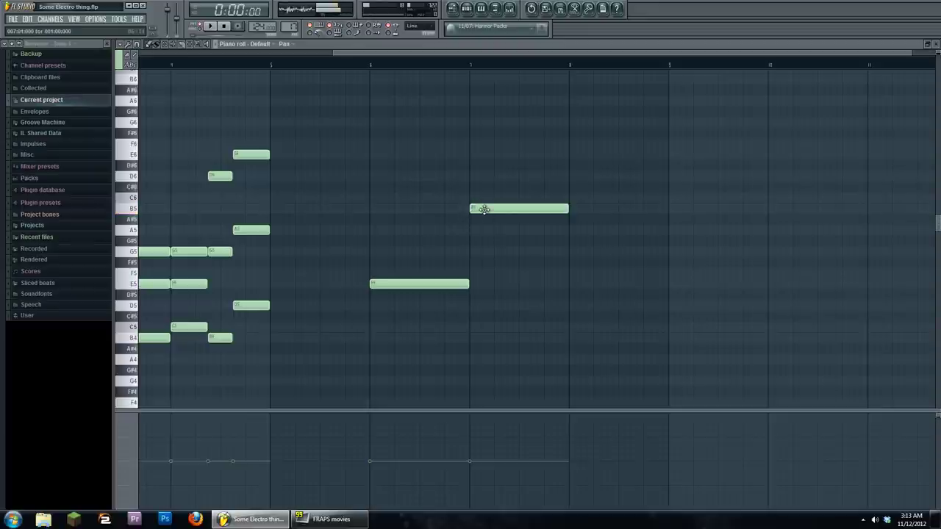
drag(484, 209, 485, 274)
right_click(489, 276)
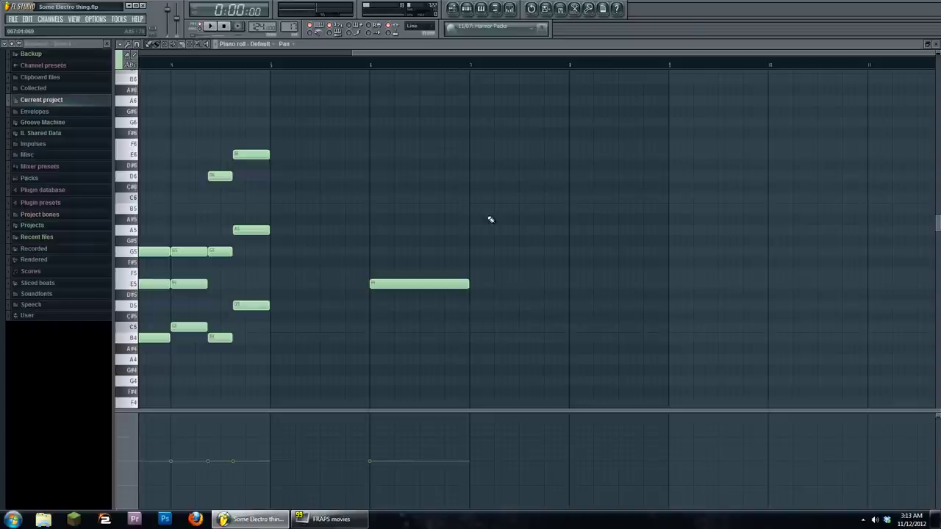
Compare the single E5 note at bar 6 with the chords in the first four bars
scroll(356, 221, left, 6)
scroll(391, 242, up, 1)
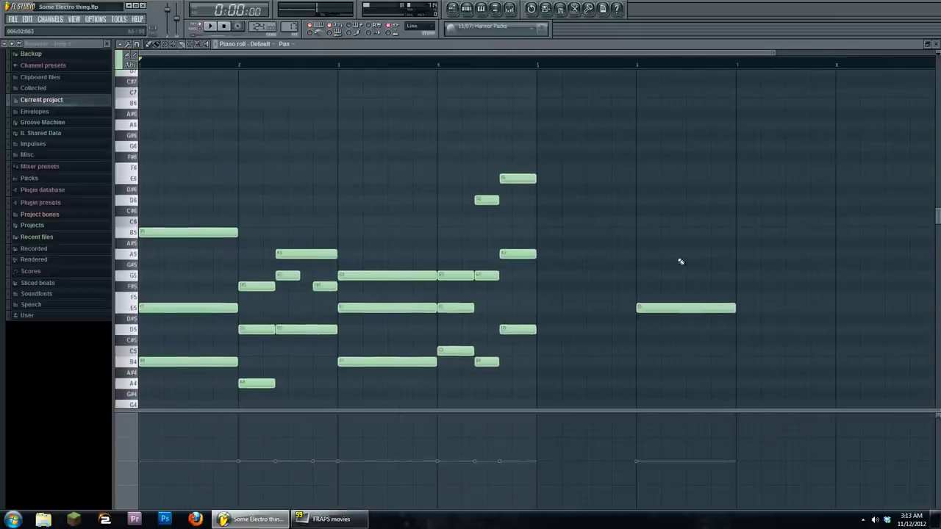
scroll(475, 277, right, 4)
scroll(475, 277, up, 2)
scroll(383, 261, left, 4)
scroll(383, 262, down, 1)
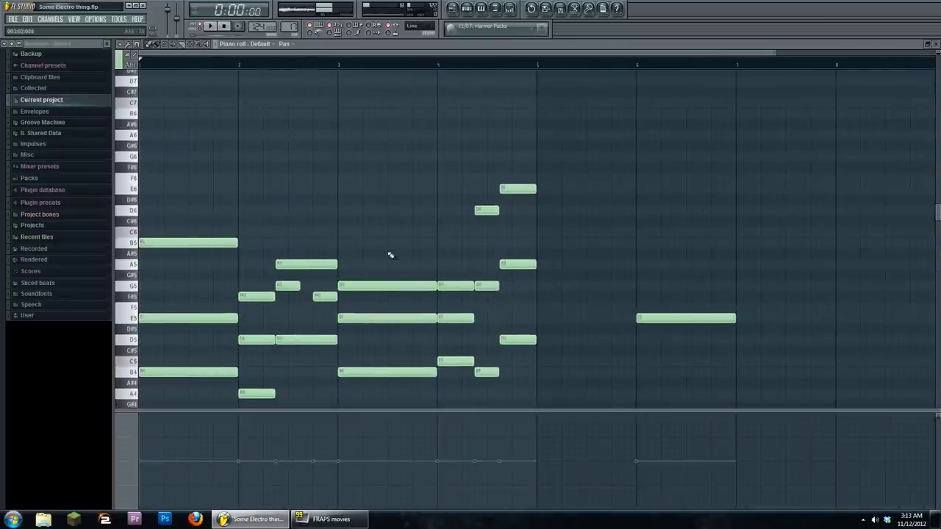
scroll(388, 244, down, 3)
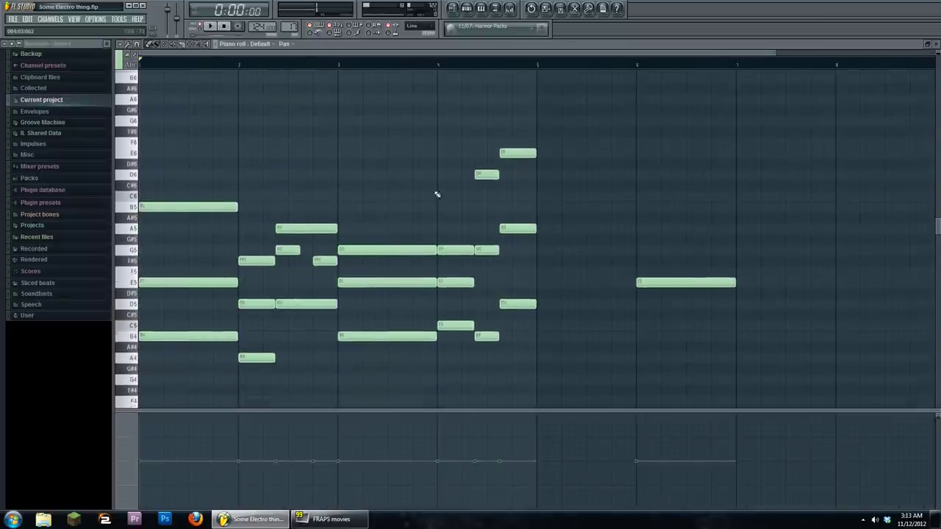
scroll(352, 212, right, 4)
scroll(382, 231, up, 1)
scroll(478, 270, right, 2)
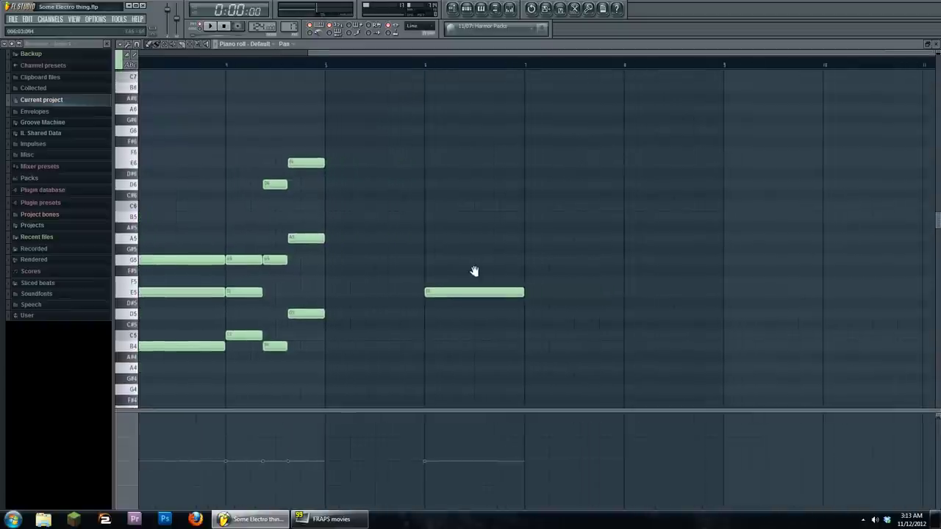
Stack a G#5 note above the E5 note at bar 6, and delete both notes
click(408, 250)
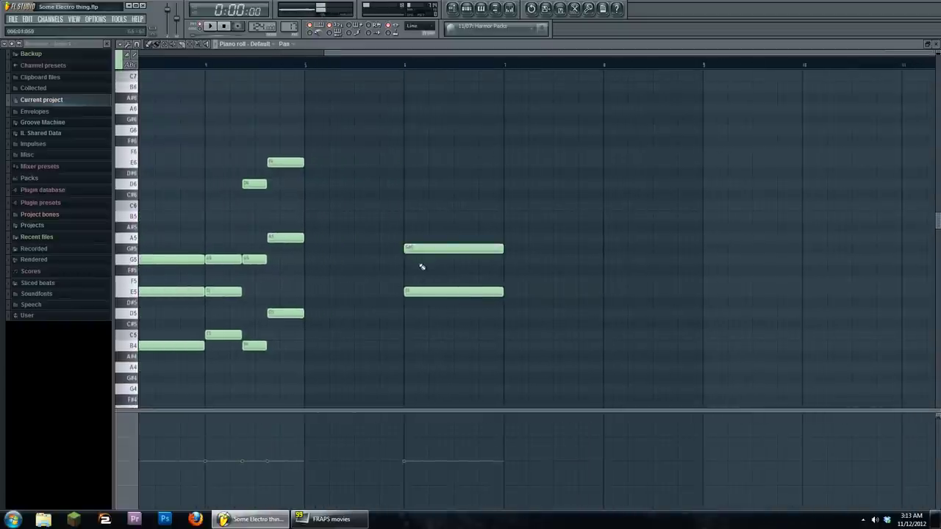
click(406, 59)
right_click(445, 250)
drag(428, 254, 726, 370)
right_click(691, 326)
click(132, 64)
scroll(191, 162, down, 1)
Try a C6 note on top of the first chord, comparing playback without and with it, and delete it
click(211, 26)
key(space)
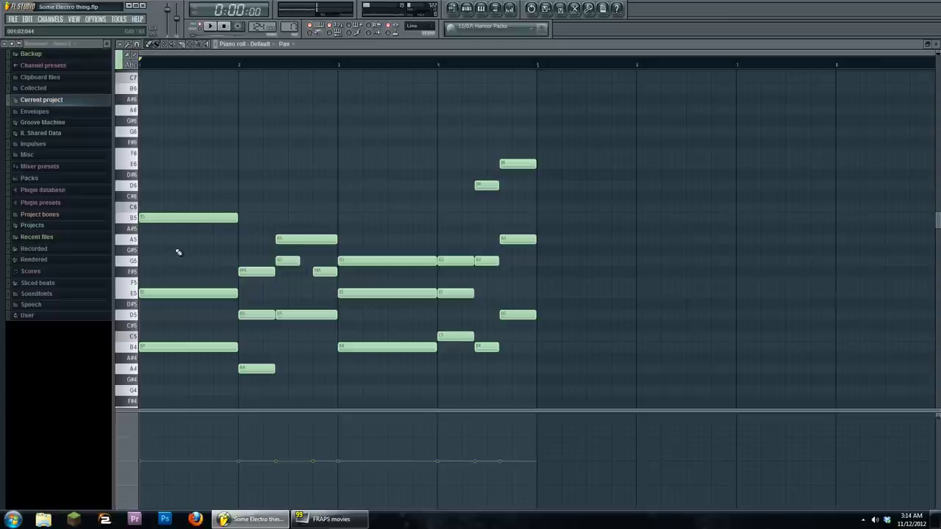
click(153, 207)
key(space)
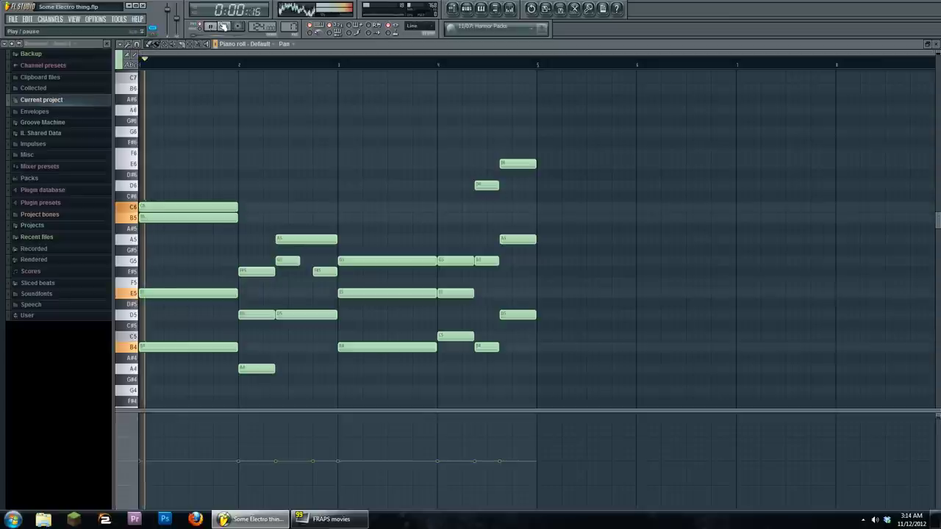
key(space)
right_click(163, 207)
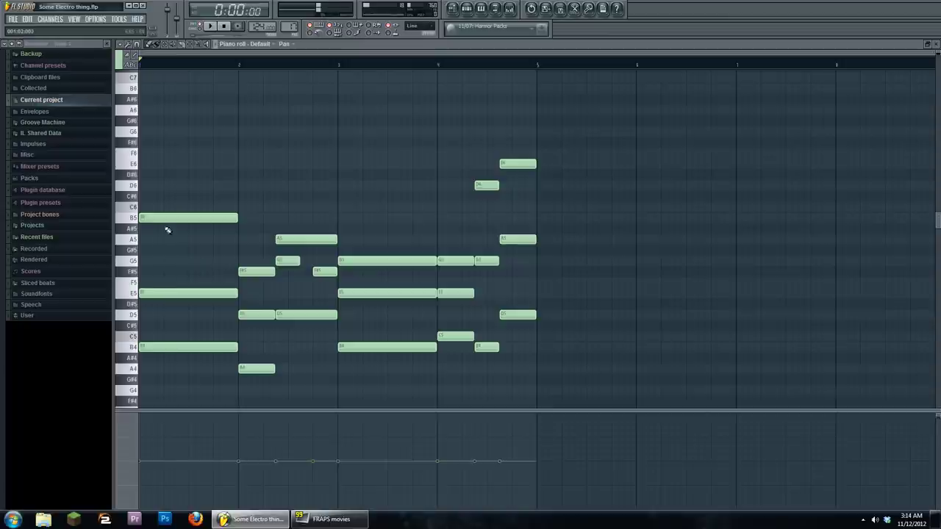
Move the first chord's B5 note down to G5 and briefly play the chord
drag(167, 217, 168, 260)
click(210, 27)
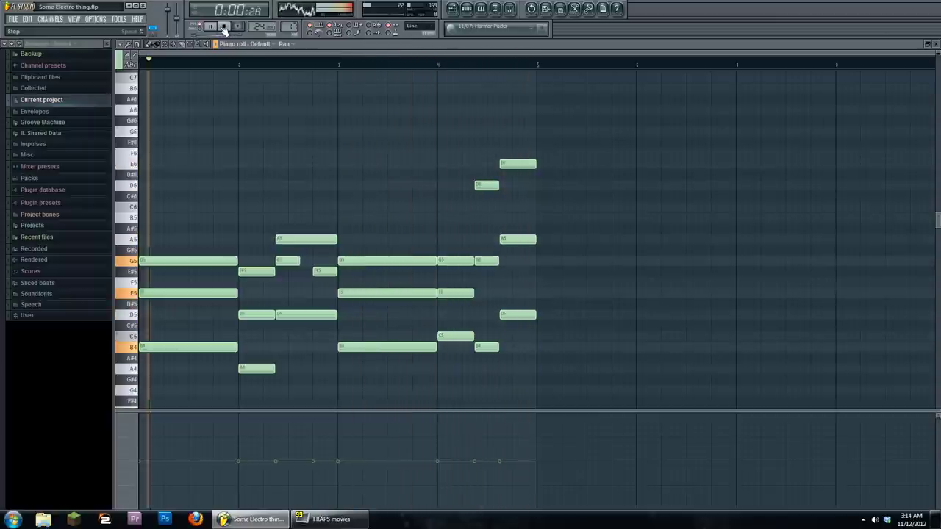
click(225, 27)
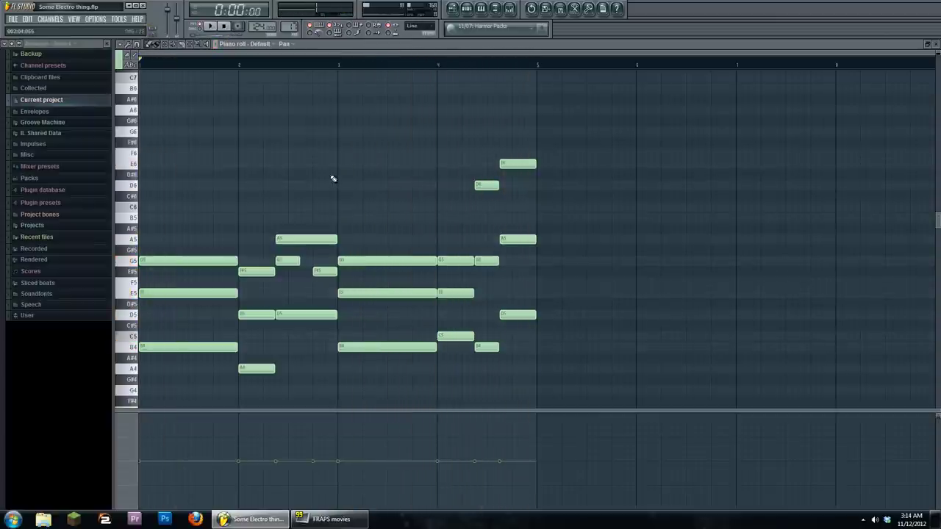
Strip the first chord down to its E5 note, playing the reduced note combinations along the way
scroll(397, 184, up, 1)
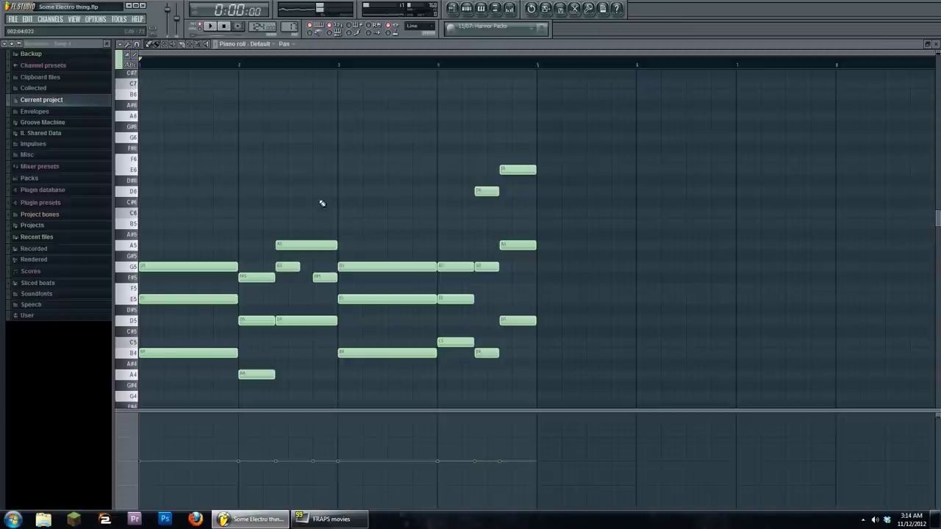
scroll(346, 176, down, 2)
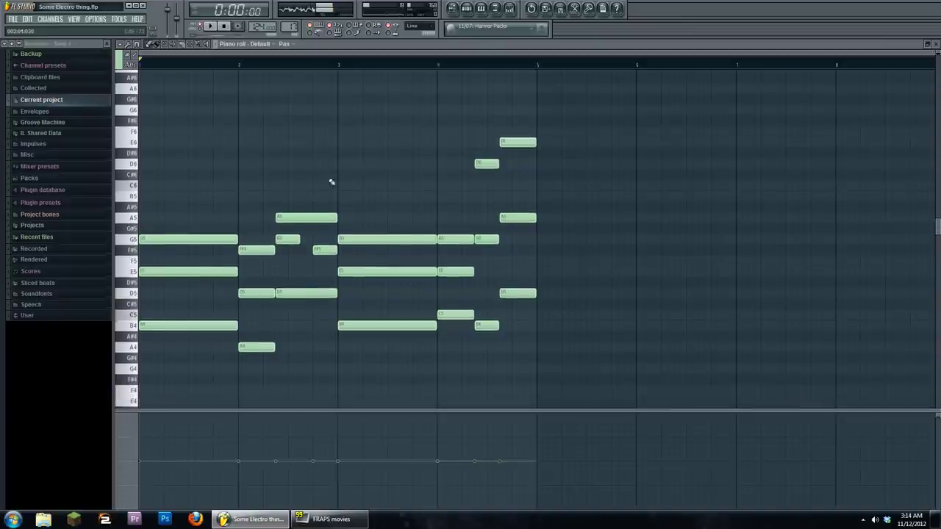
right_click(189, 271)
right_click(189, 239)
click(210, 26)
click(226, 28)
drag(184, 325, 184, 271)
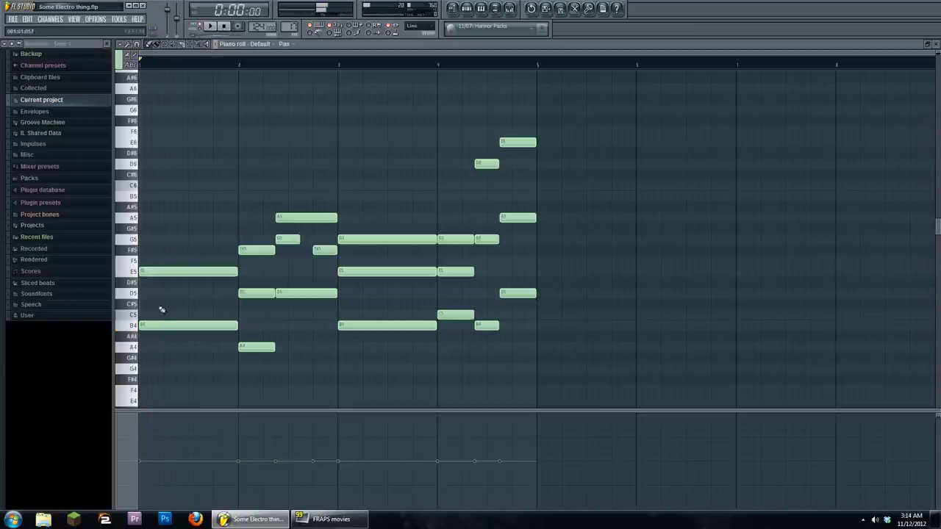
click(210, 26)
click(225, 28)
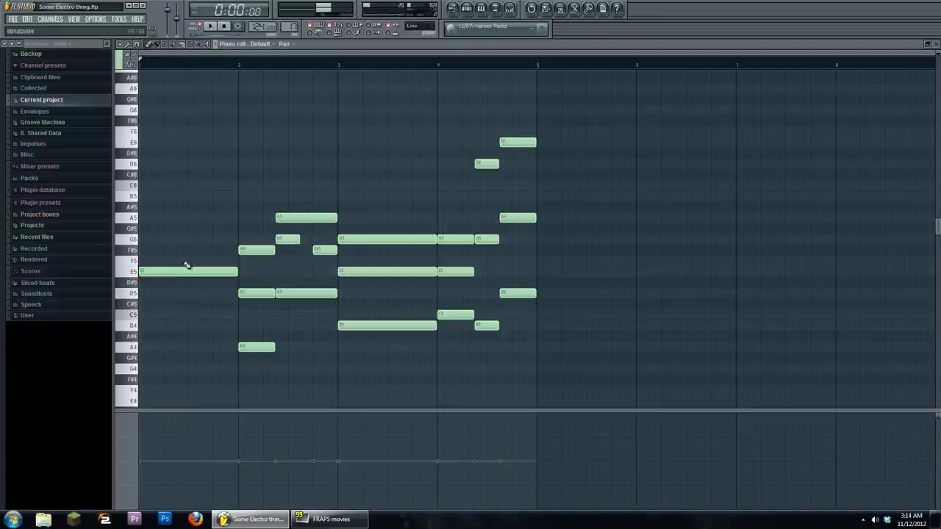
Add the G5 and B4 notes back to the first chord and play it
click(141, 240)
click(141, 324)
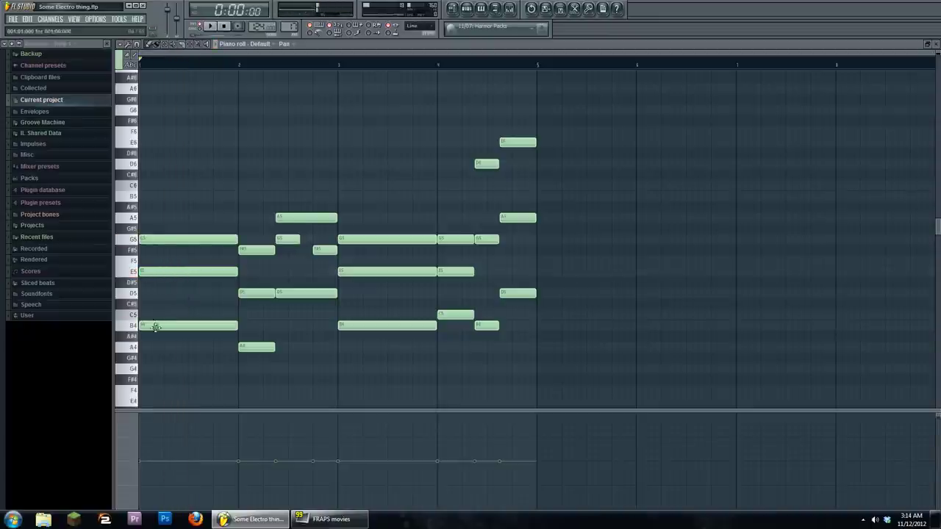
click(211, 27)
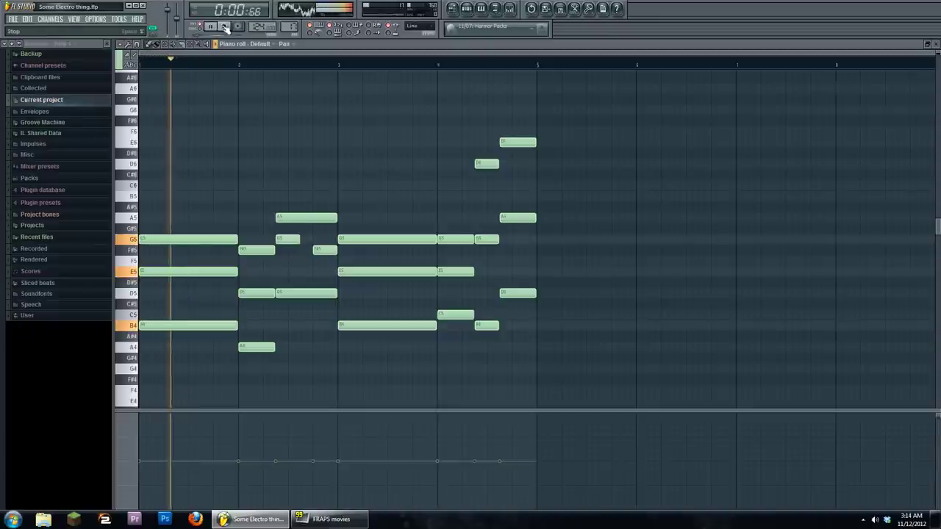
Return to the playlist and examine the later sections' patterns and Harmor Modulation X automation clips
key(F5)
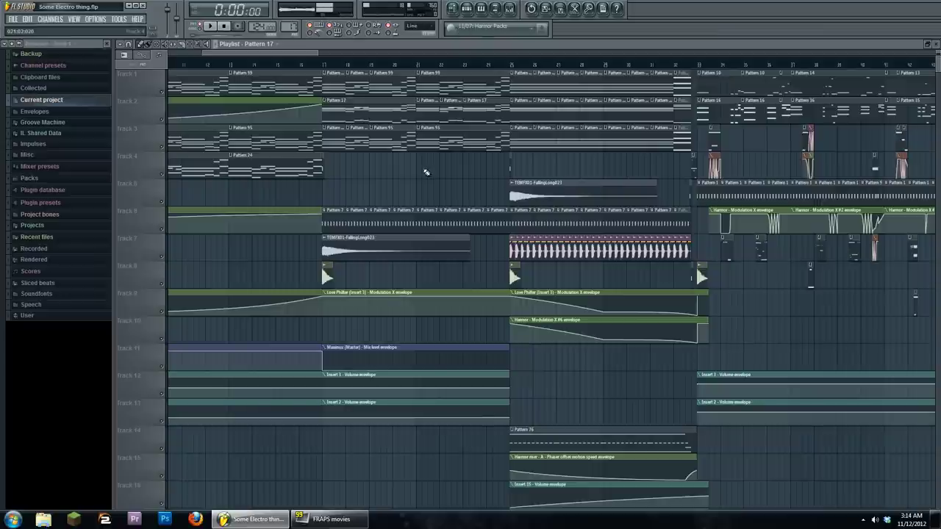
scroll(346, 199, right, 2)
scroll(446, 272, left, 3)
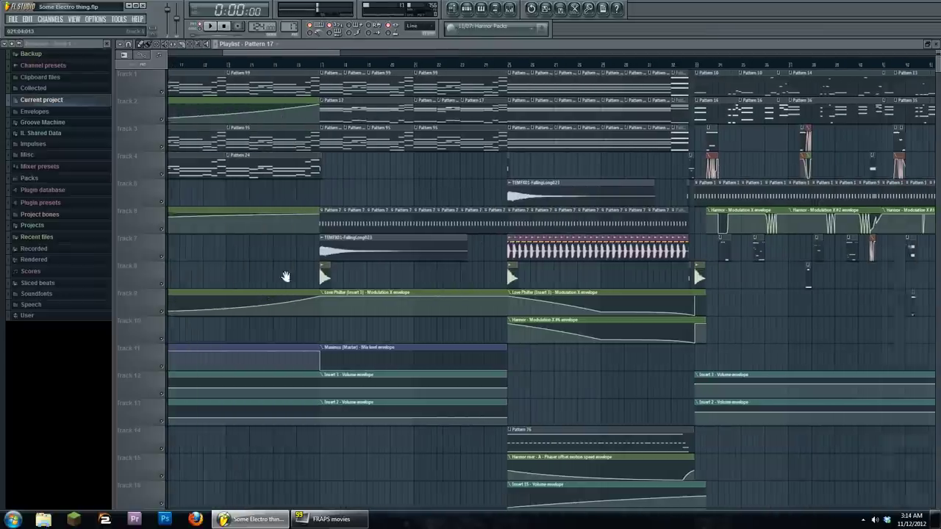
scroll(377, 250, right, 4)
scroll(377, 250, right, 2)
scroll(305, 260, right, 2)
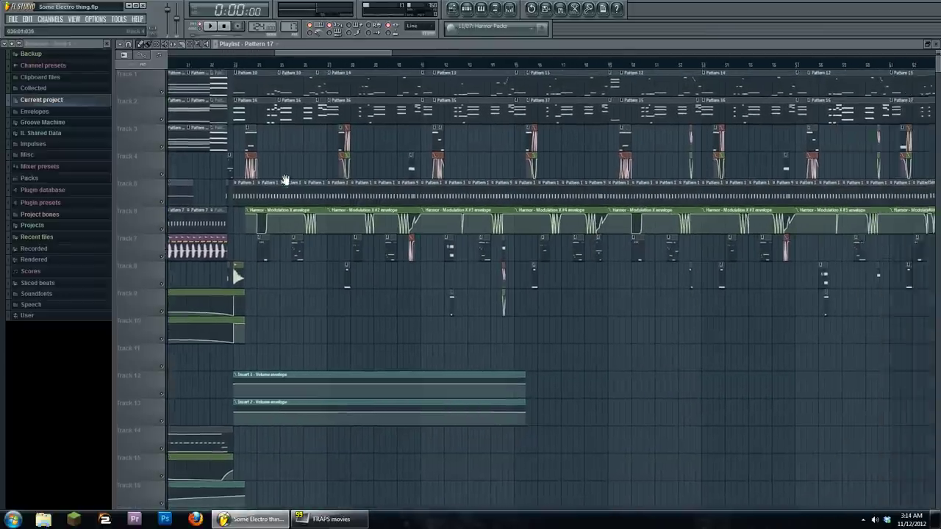
scroll(294, 242, left, 4)
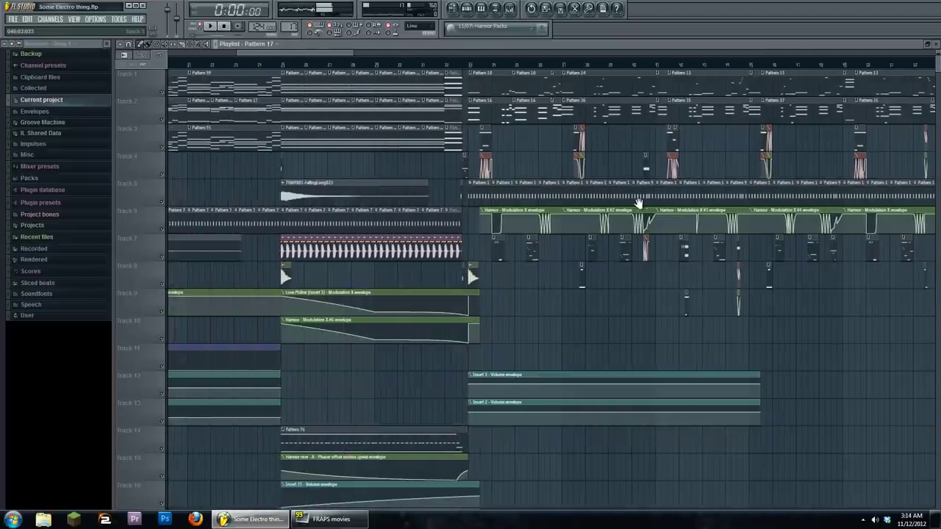
scroll(313, 236, right, 4)
scroll(312, 235, right, 4)
scroll(311, 218, left, 2)
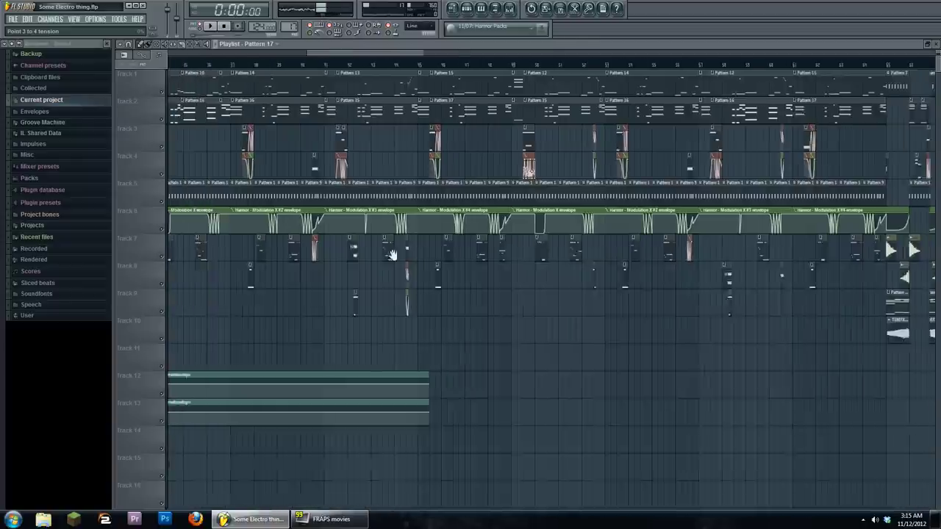
scroll(392, 255, right, 3)
scroll(361, 196, right, 2)
scroll(360, 220, left, 1)
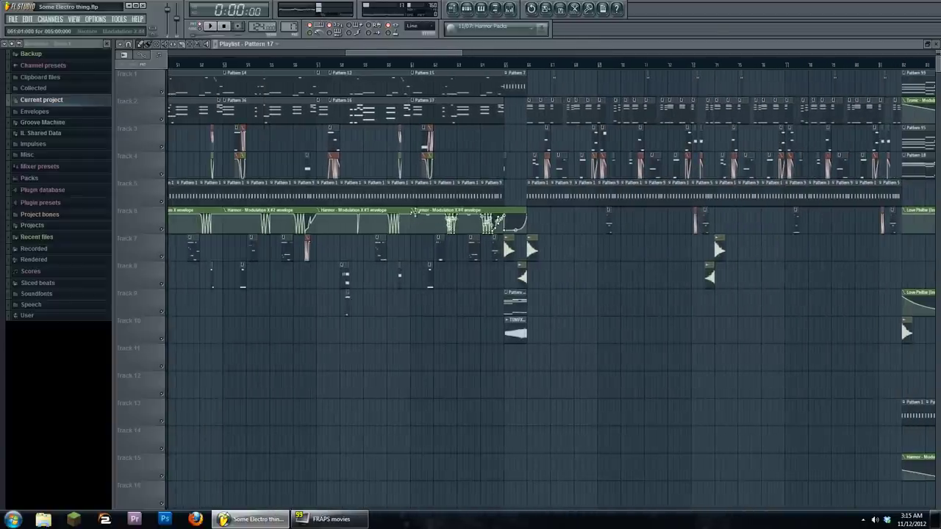
Play Pattern 17, and play the playlist from bar 62 to hear the Harmor Modulation X #4 envelope
key(F6)
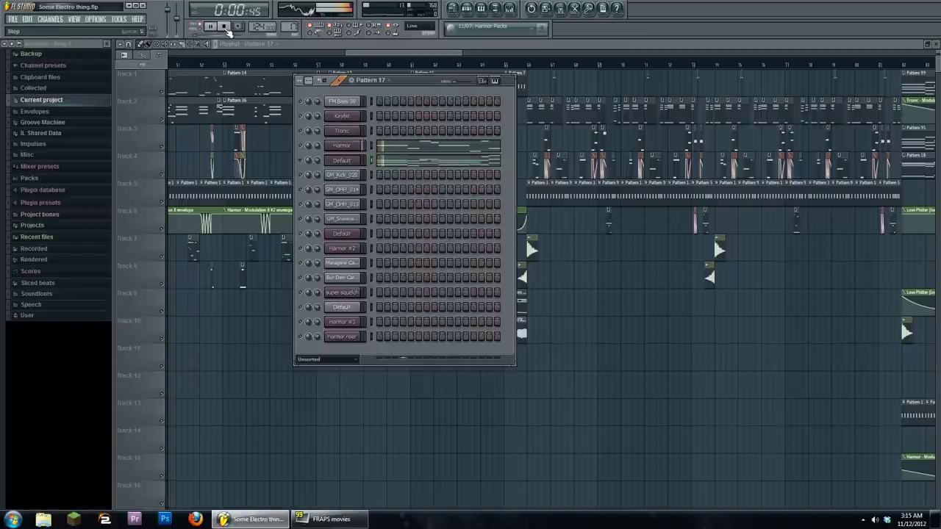
key(F6)
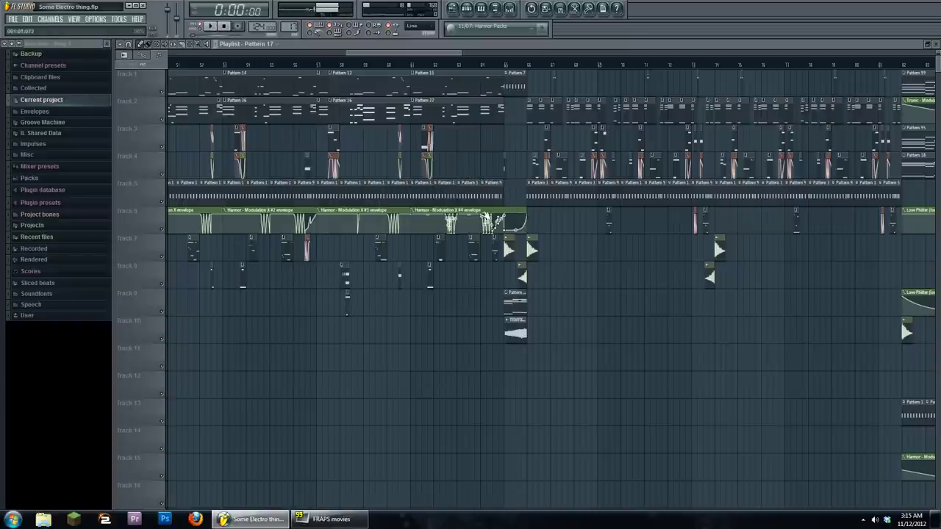
click(435, 63)
key(space)
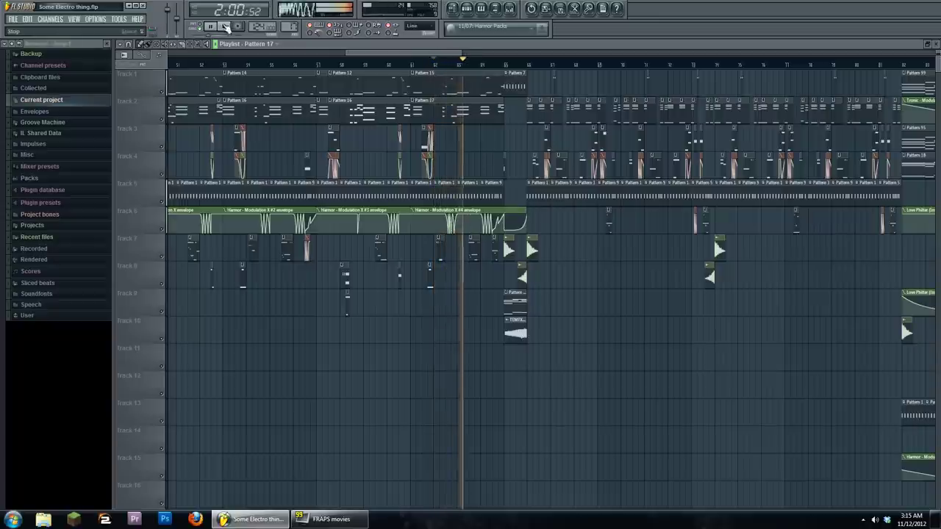
key(space)
Open the Harmor channel and inspect the first filter's frequency options and the part A and part B settings
key(F6)
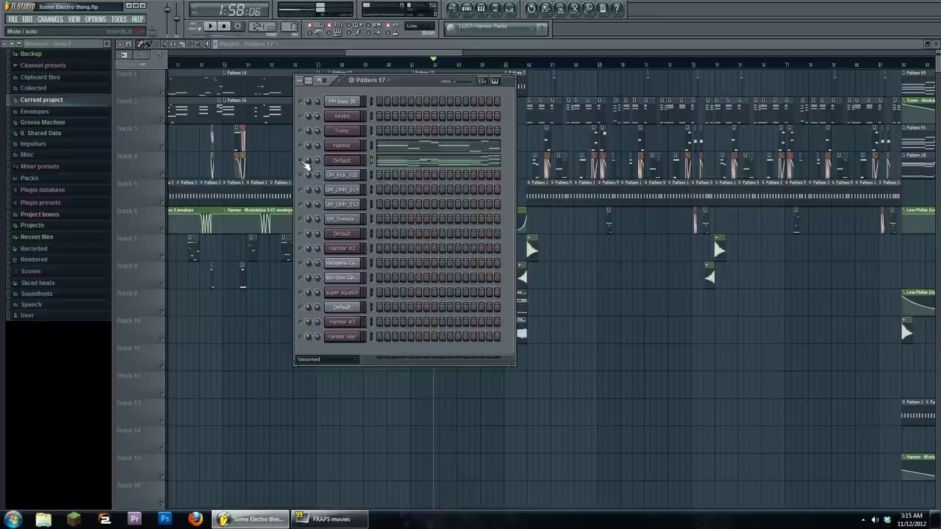
click(342, 145)
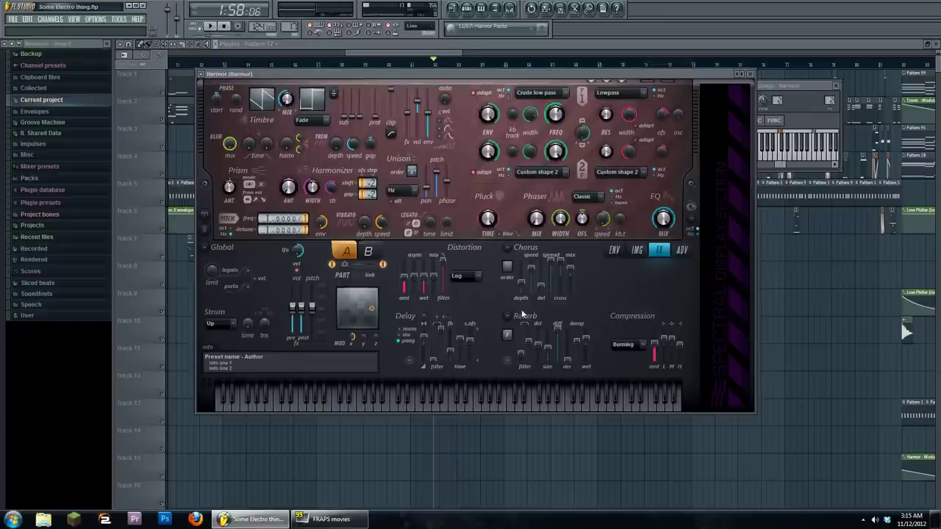
right_click(555, 114)
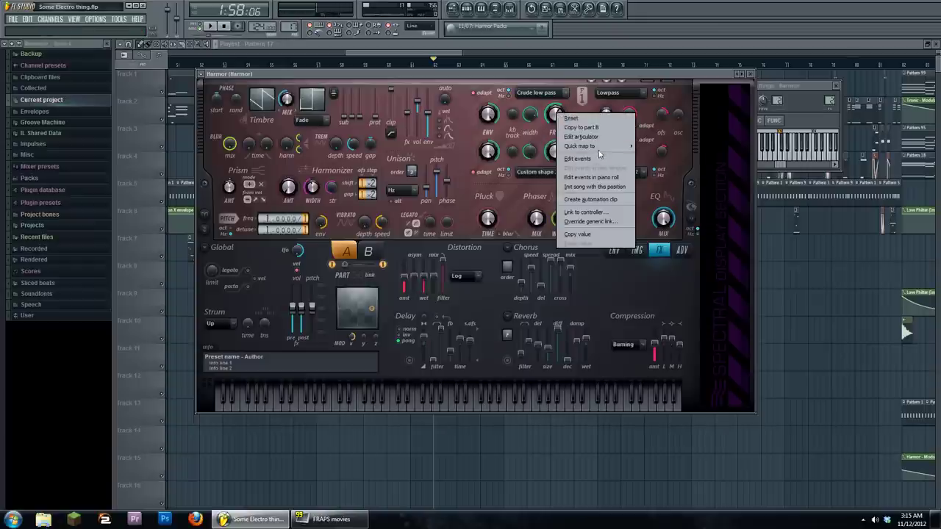
click(649, 79)
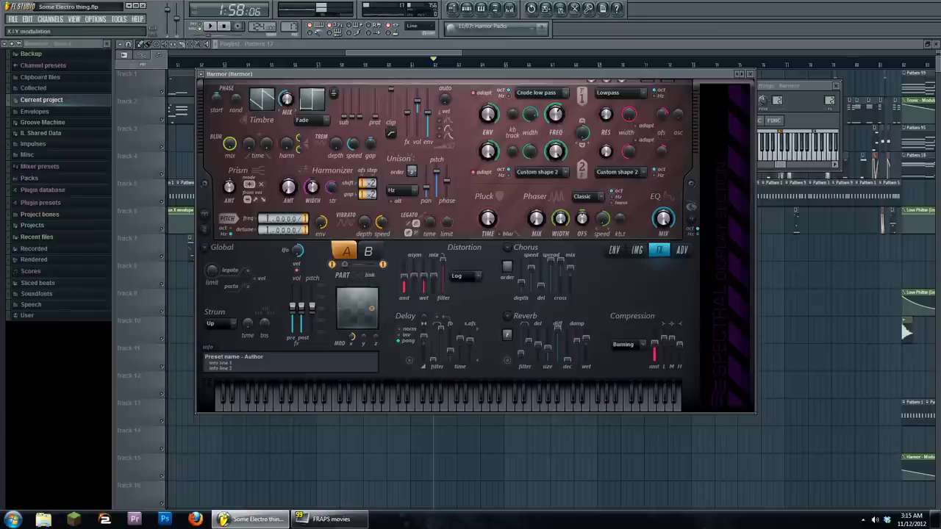
click(367, 251)
click(346, 252)
click(367, 251)
click(349, 252)
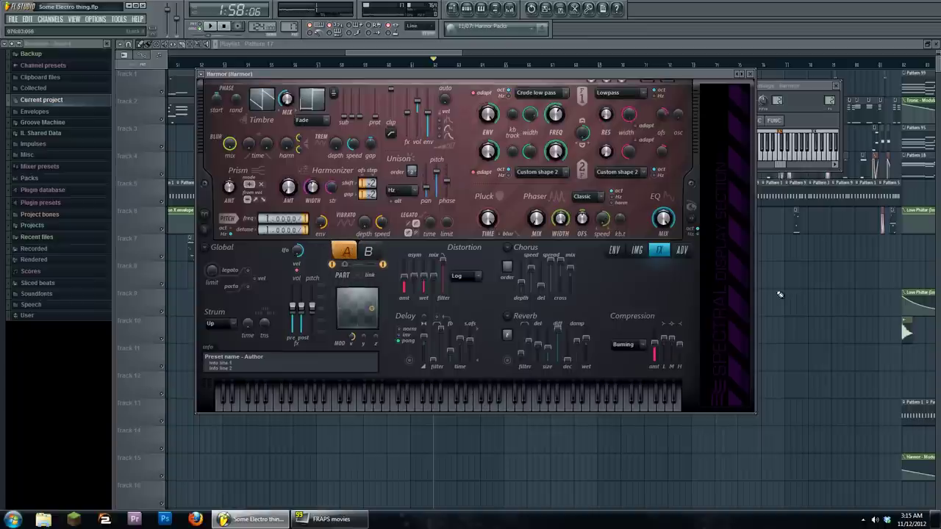
key(Escape)
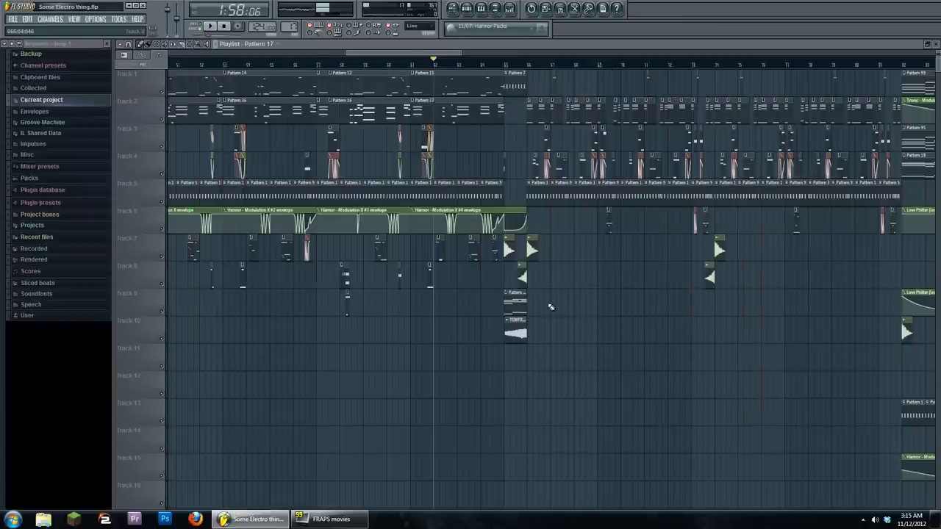
Play the playlist from around bar 50, and play it again from around bar 64
click(410, 64)
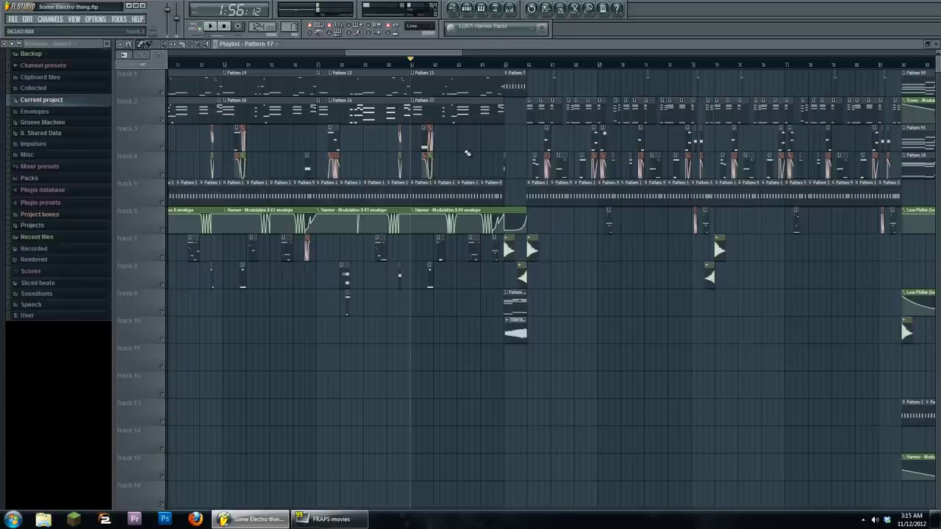
drag(410, 55, 332, 65)
mouse_move(399, 64)
mouse_down()
mouse_move(414, 63)
mouse_move(382, 64)
mouse_up()
key(space)
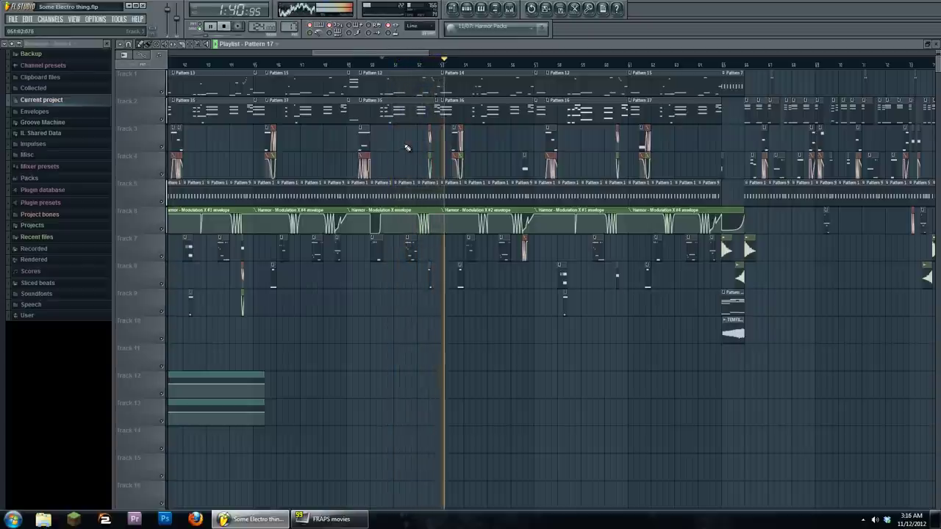
scroll(627, 156, right, 1)
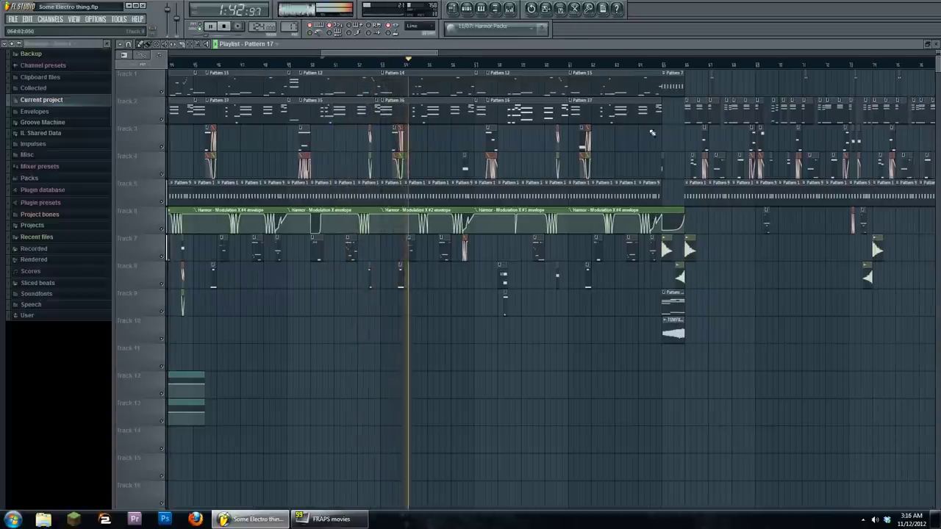
click(640, 64)
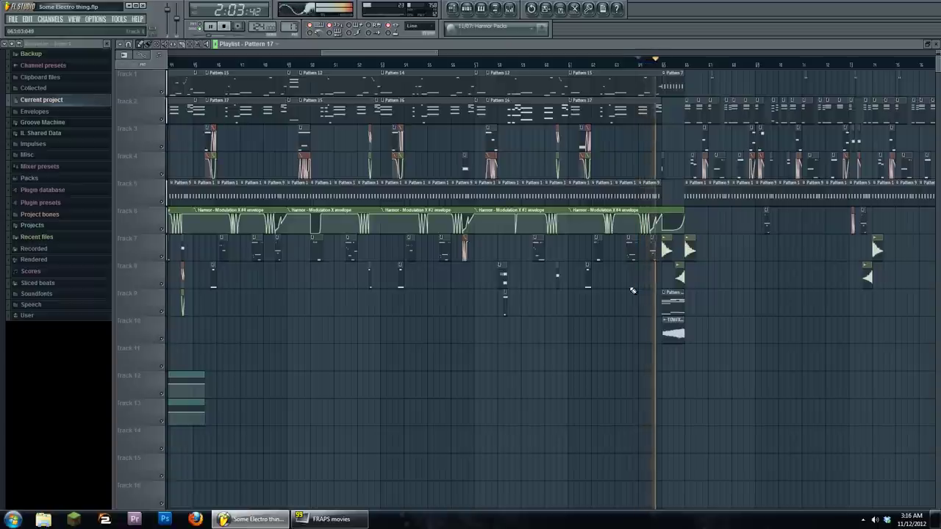
Open the super squelch pattern's notes, play the pattern and audition single notes in its Harmor synth
double_click(330, 98)
click(210, 27)
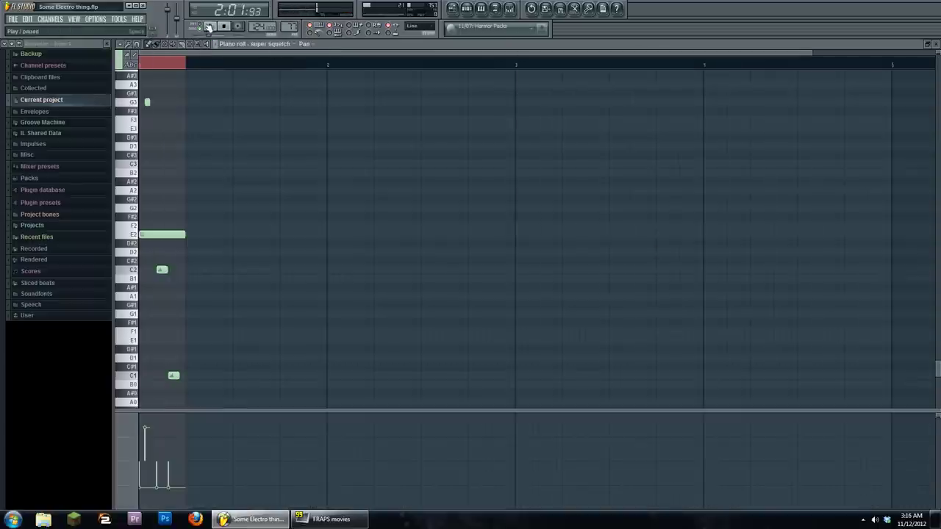
key(space)
click(466, 9)
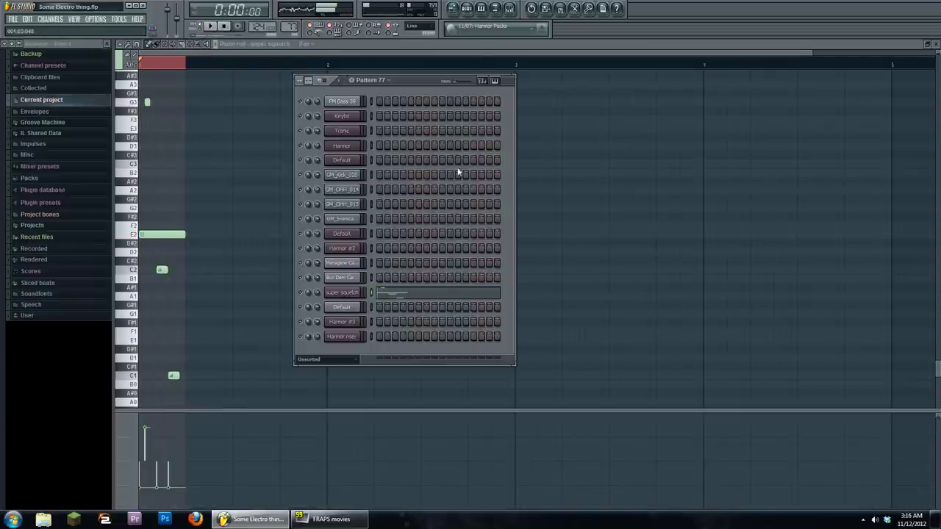
click(348, 293)
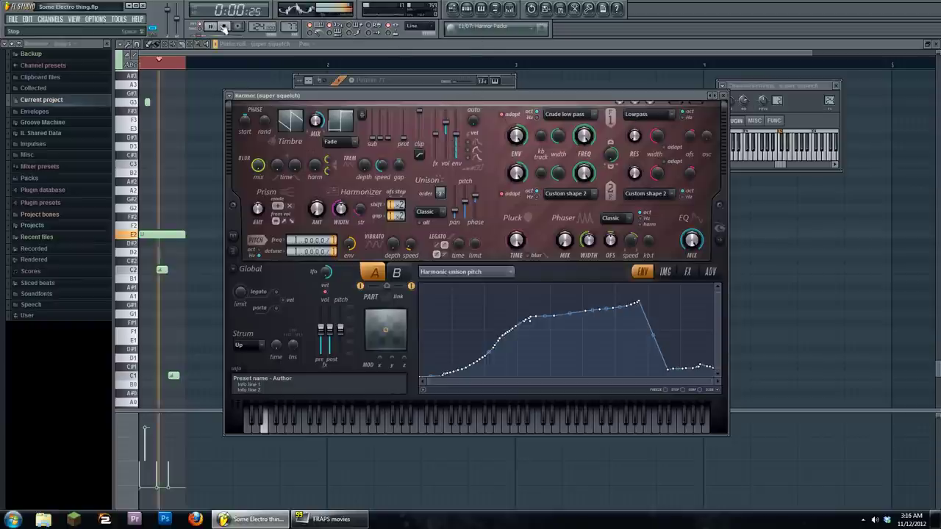
click(309, 423)
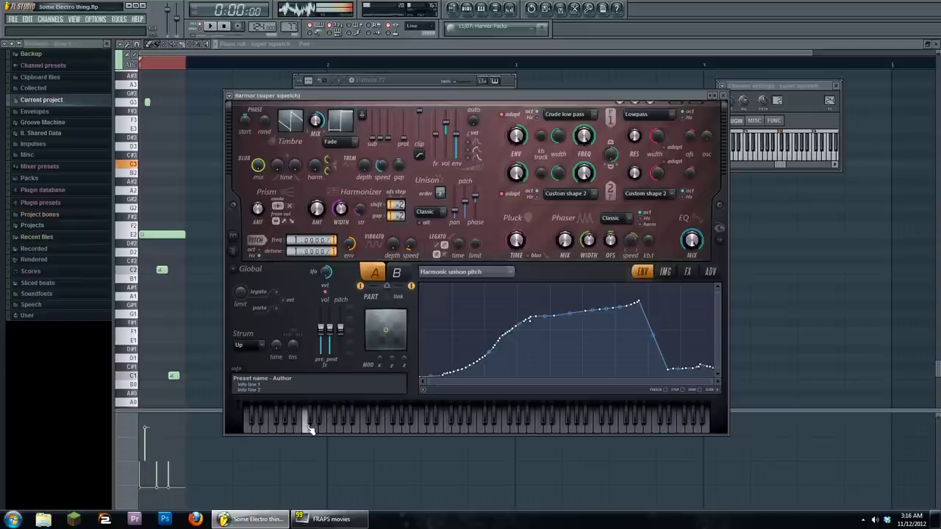
click(257, 426)
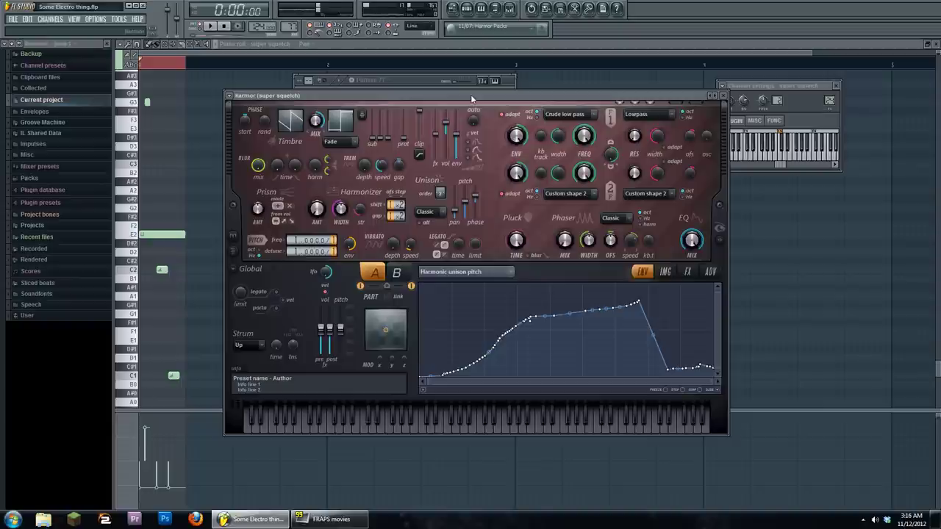
Examine the super squelch Harmor's list of envelope targets and compare its parts A and B
click(490, 275)
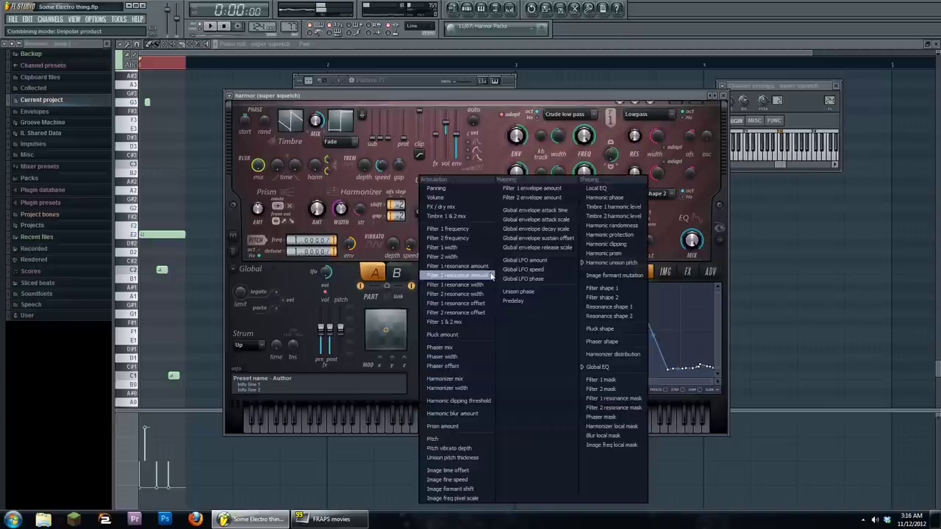
click(557, 93)
click(513, 273)
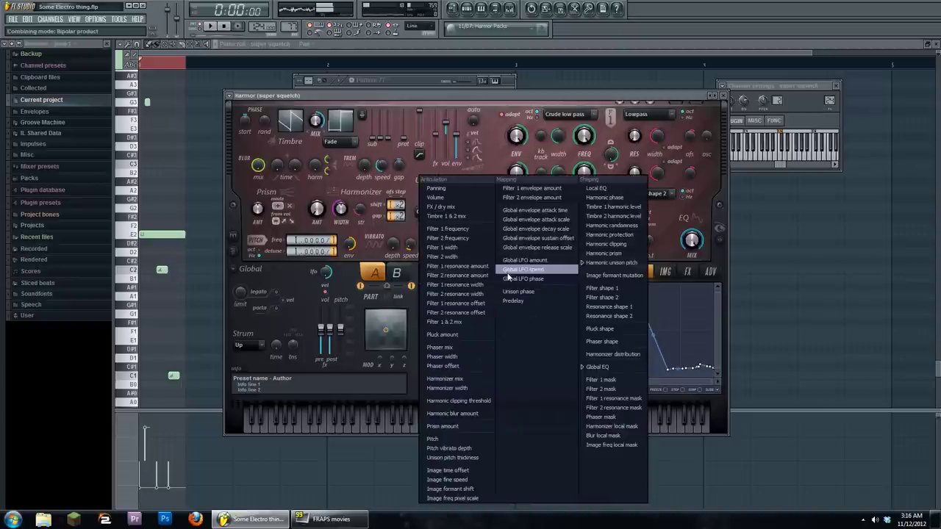
click(539, 100)
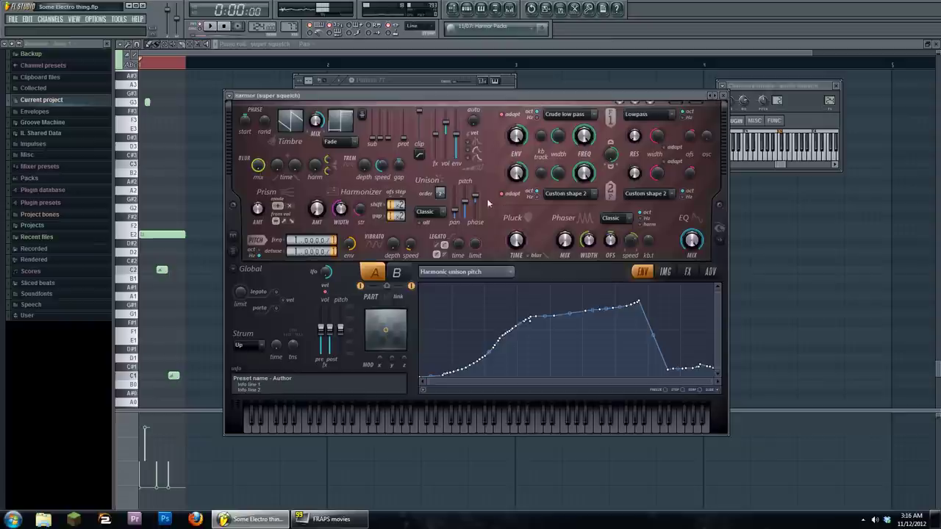
click(397, 272)
click(376, 273)
click(411, 83)
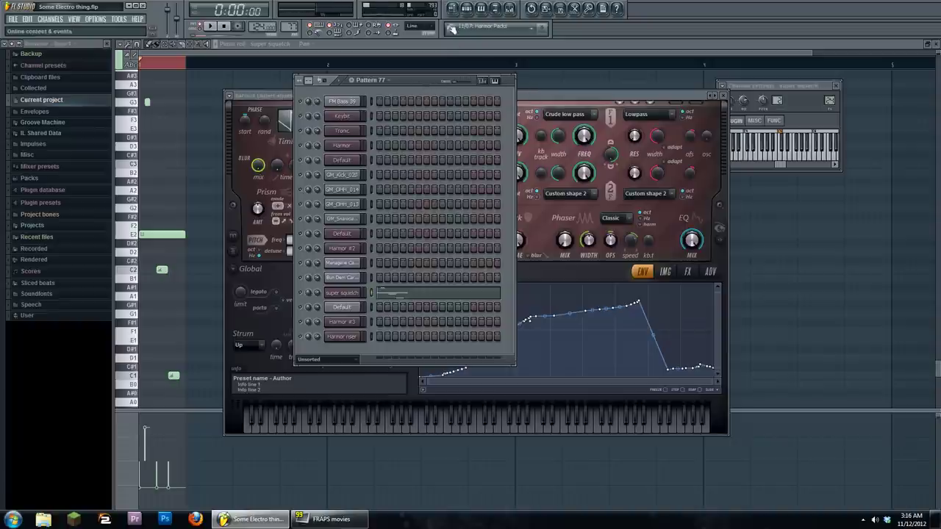
click(526, 95)
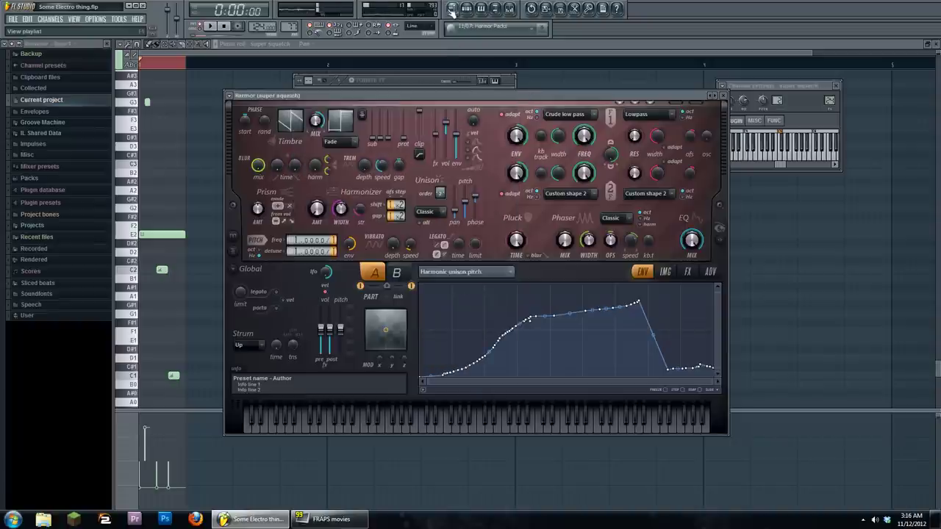
Return to the playlist and play the section starting at bar 66, replaying it from around bar 69
key(F5)
scroll(441, 332, down, 2)
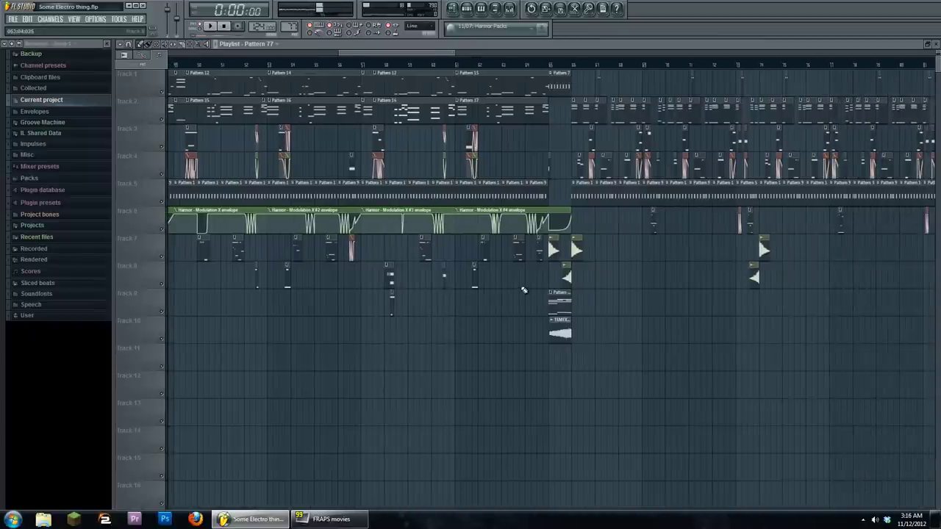
scroll(528, 285, right, 4)
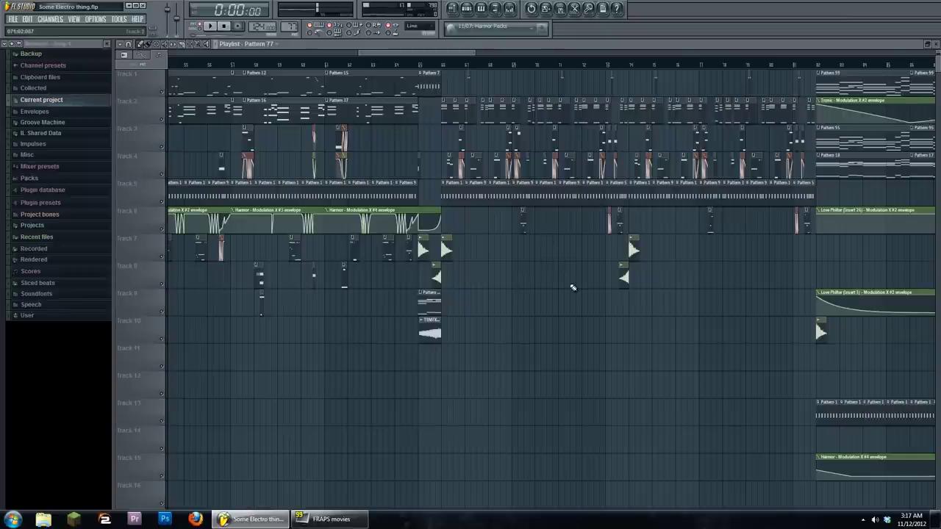
click(442, 68)
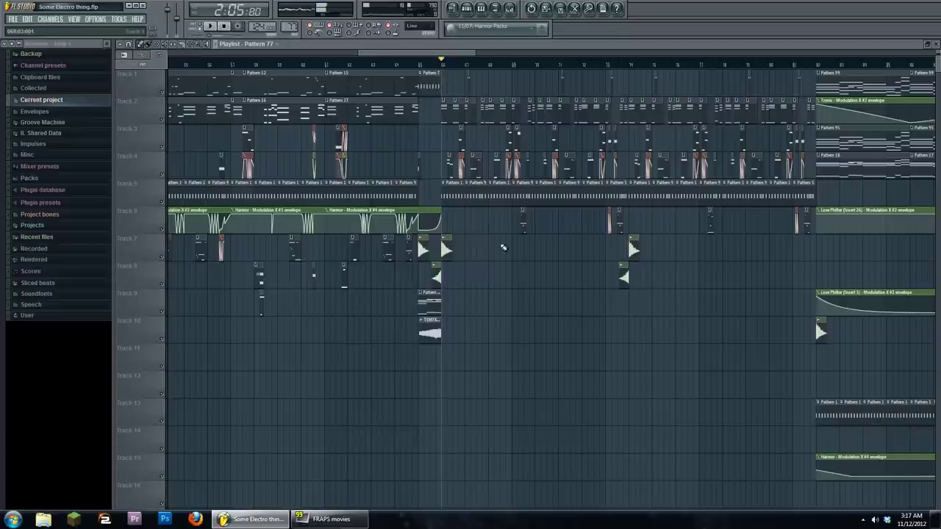
key(space)
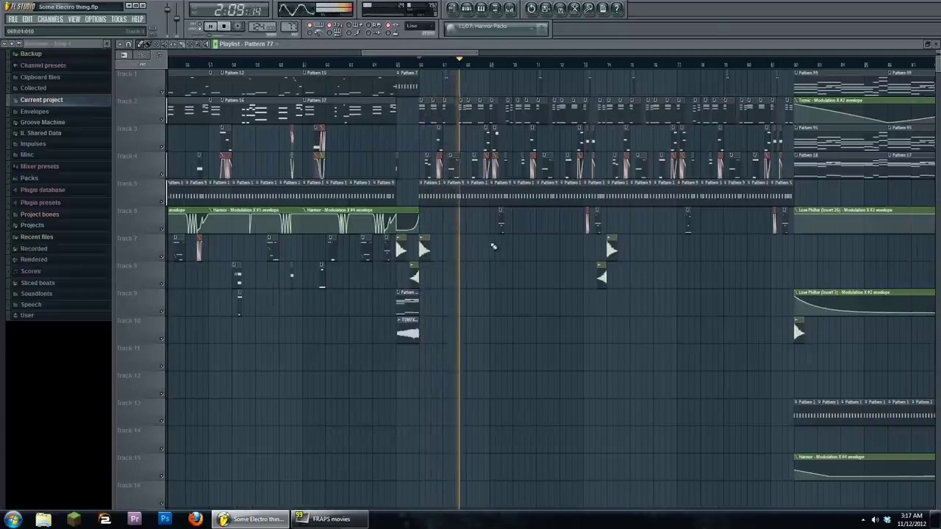
scroll(507, 245, up, 3)
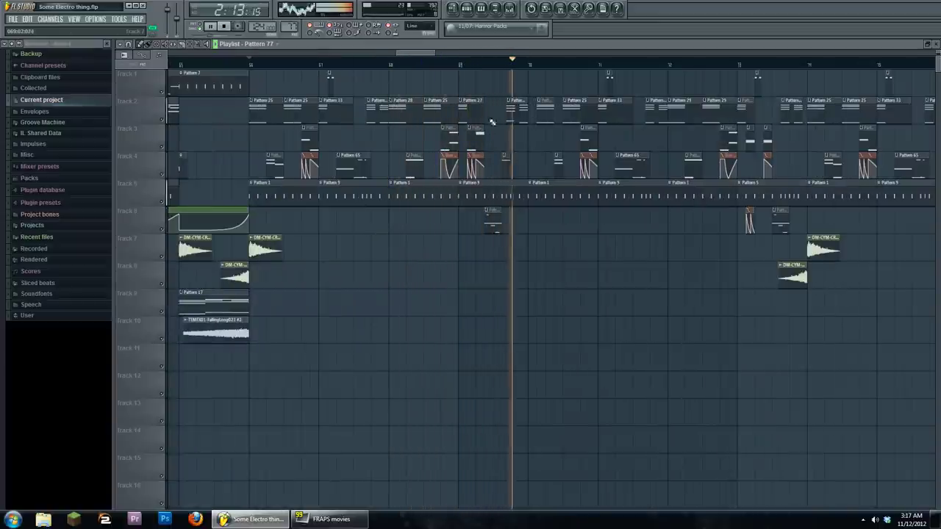
click(462, 65)
key(space)
click(462, 65)
key(space)
Show the mixer and inspect the effects loaded on Insert 4
key(F9)
key(space)
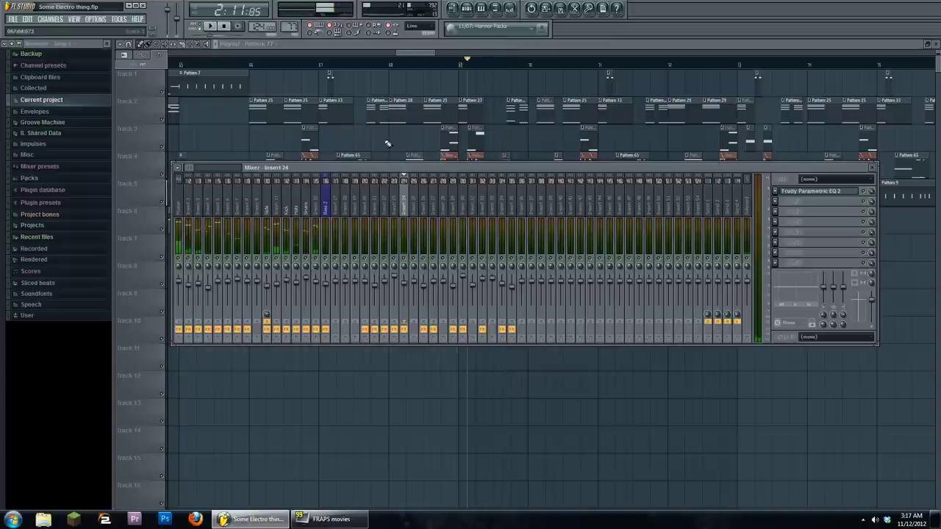
click(209, 204)
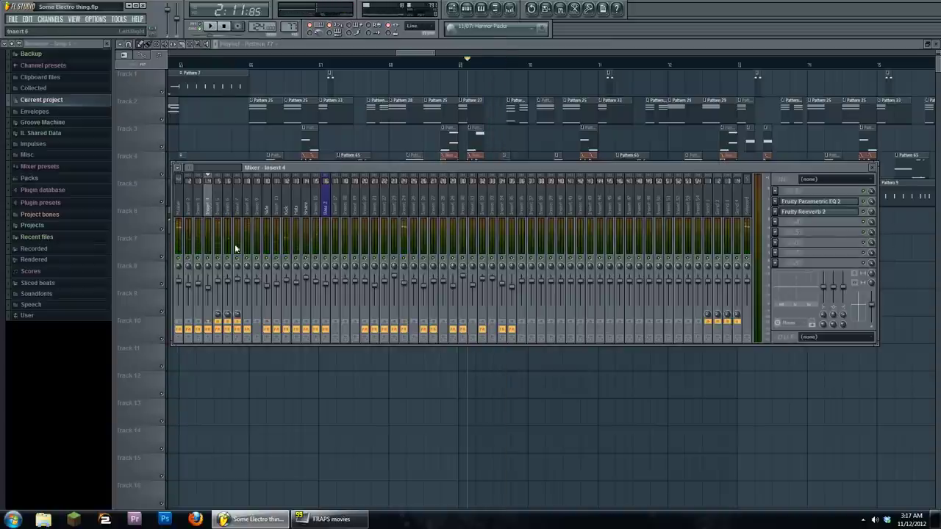
Open the FM Bass 39 Sytrus synth, audition it, move its window beside the channel list and play the song
click(466, 8)
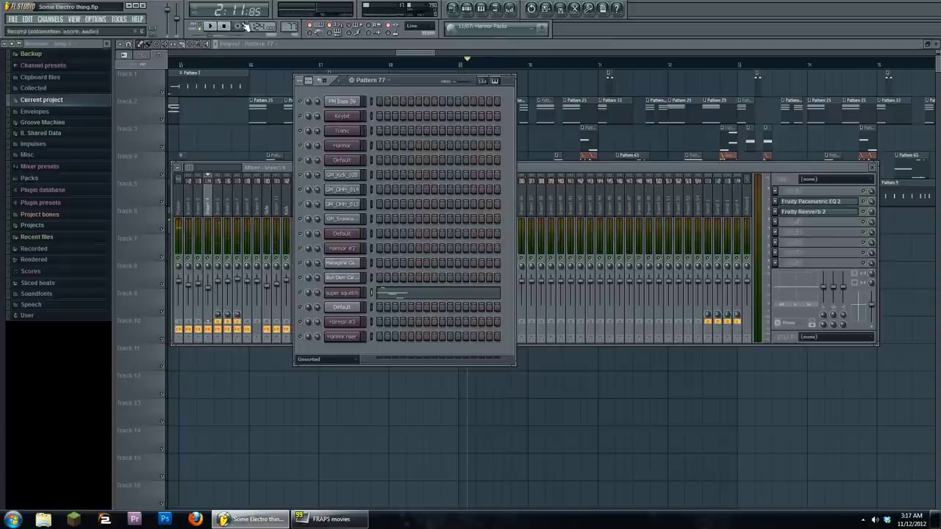
click(342, 101)
click(341, 116)
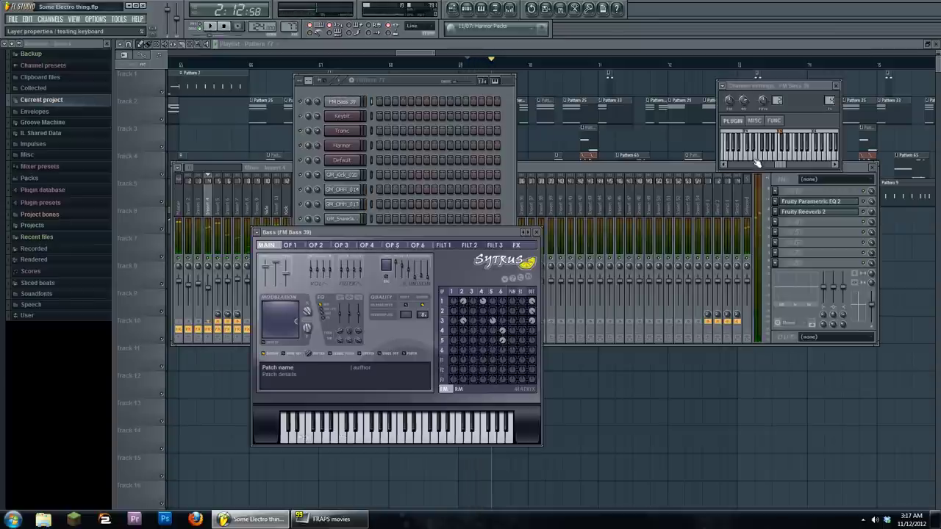
click(790, 153)
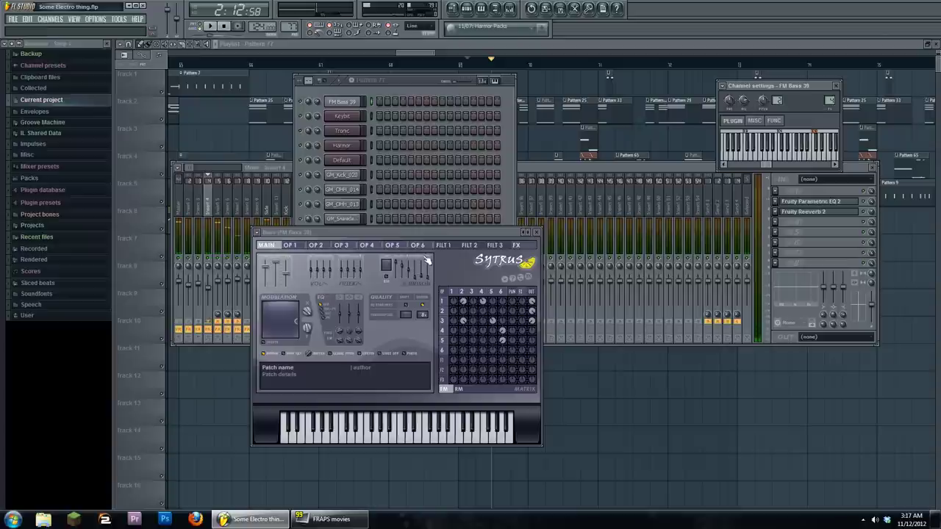
drag(424, 233, 698, 212)
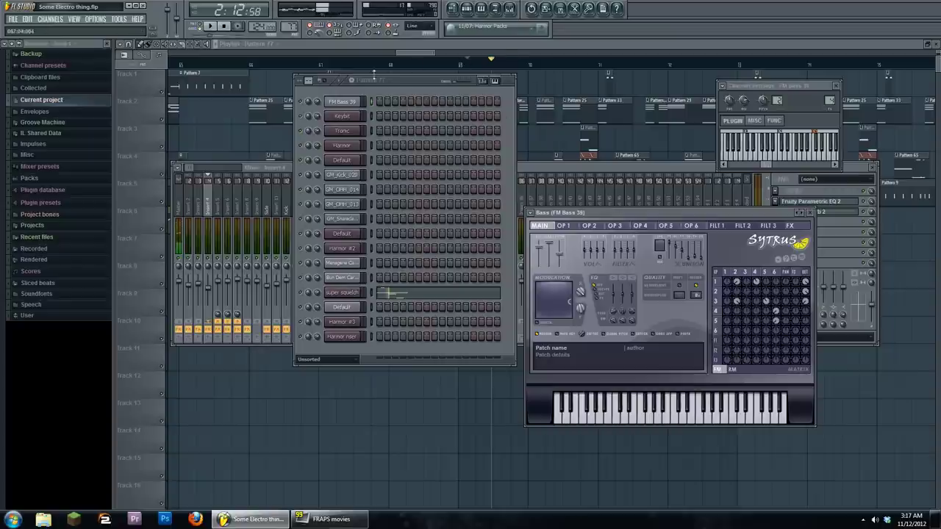
click(211, 27)
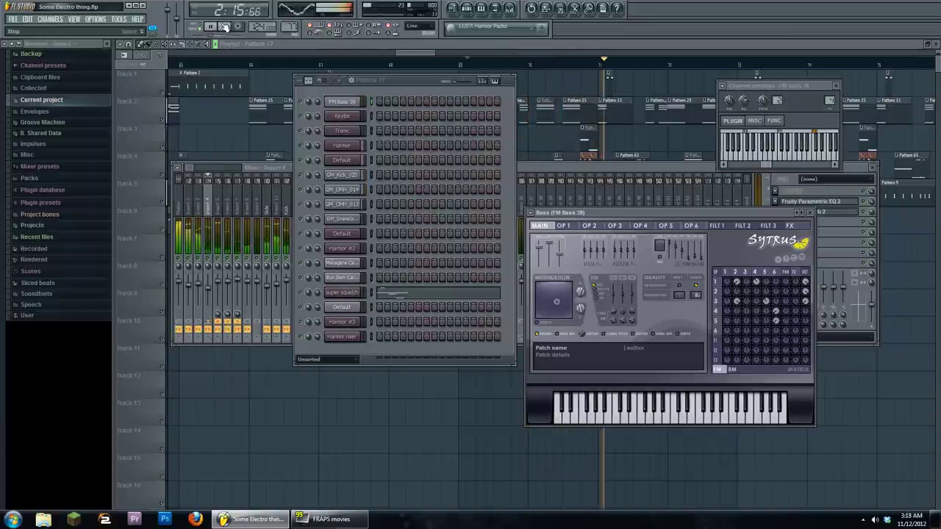
Stop playback and open the Maximus on Insert 5 to examine its master and high bands
click(225, 26)
click(209, 206)
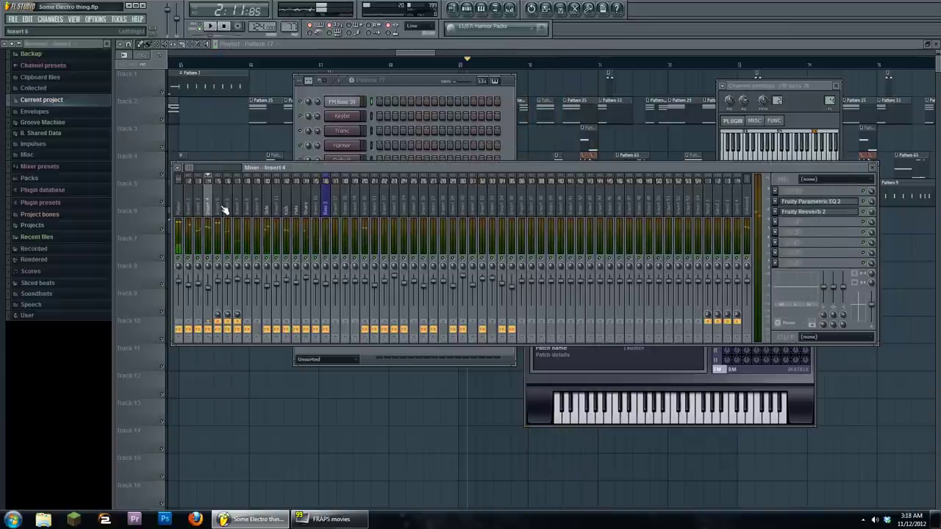
click(226, 202)
double_click(225, 202)
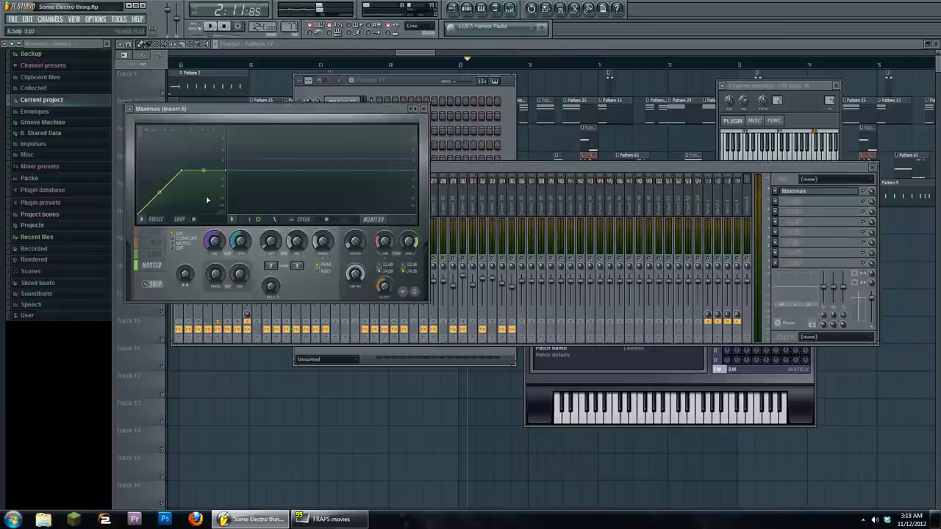
click(156, 253)
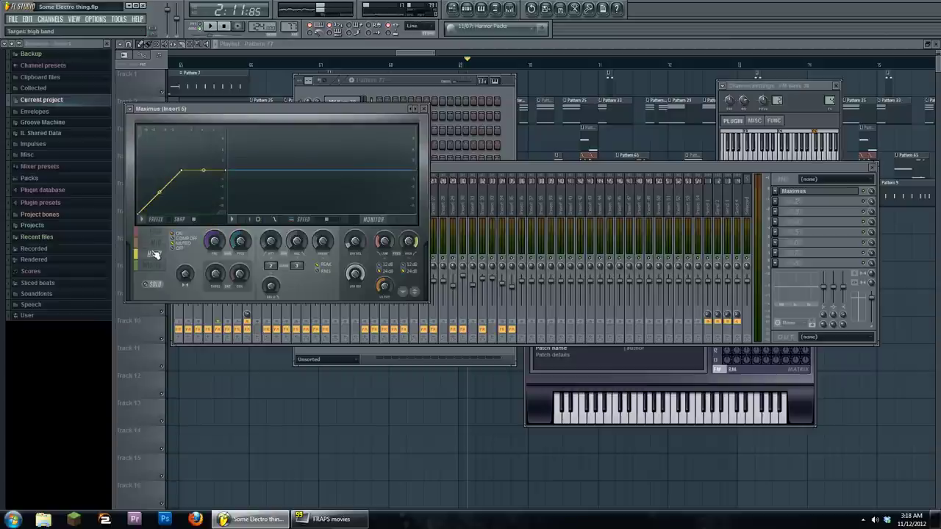
click(445, 196)
Check the effects loaded on Inserts 5 to 7 and re-examine the high band of Insert 5's Maximus
click(237, 201)
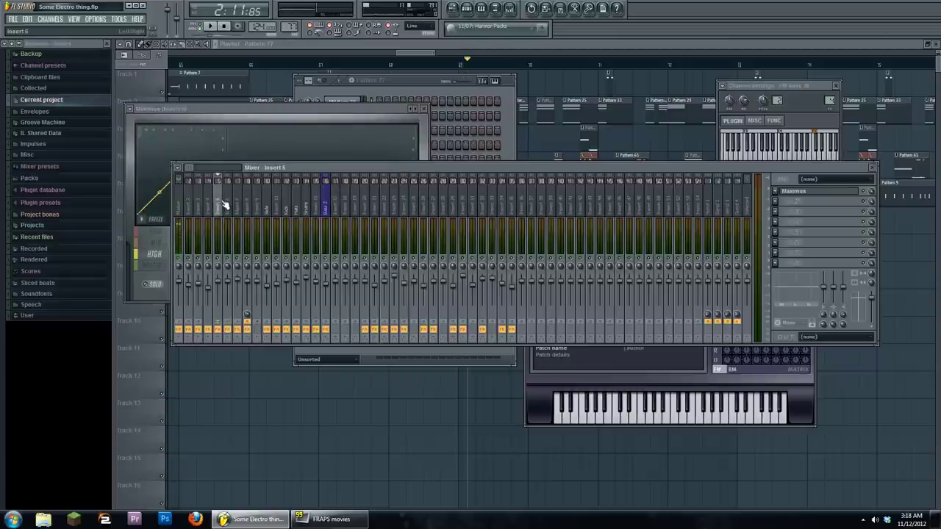
click(228, 205)
click(217, 204)
scroll(228, 202, down, 3)
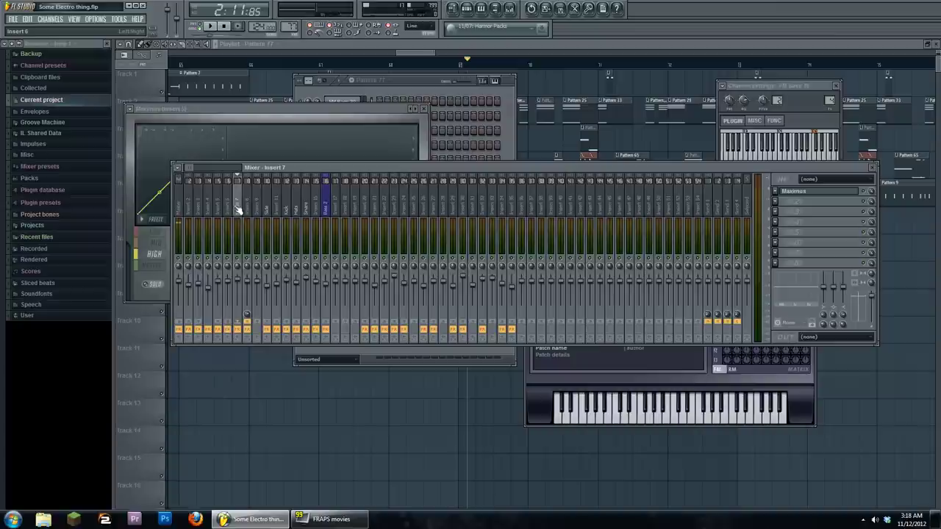
click(273, 112)
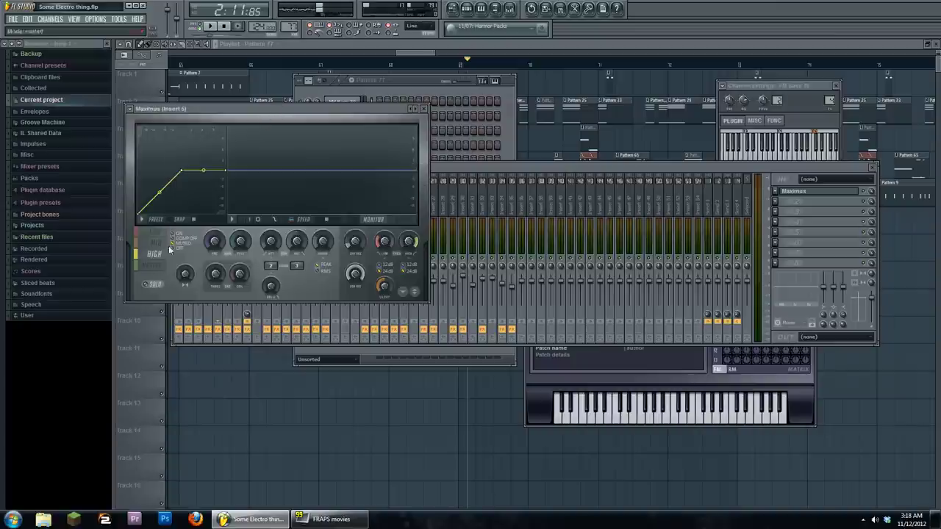
click(151, 251)
click(152, 254)
click(158, 244)
key(Escape)
Examine the mid band of Insert 6's Maximus and play the song briefly to watch its response
click(236, 200)
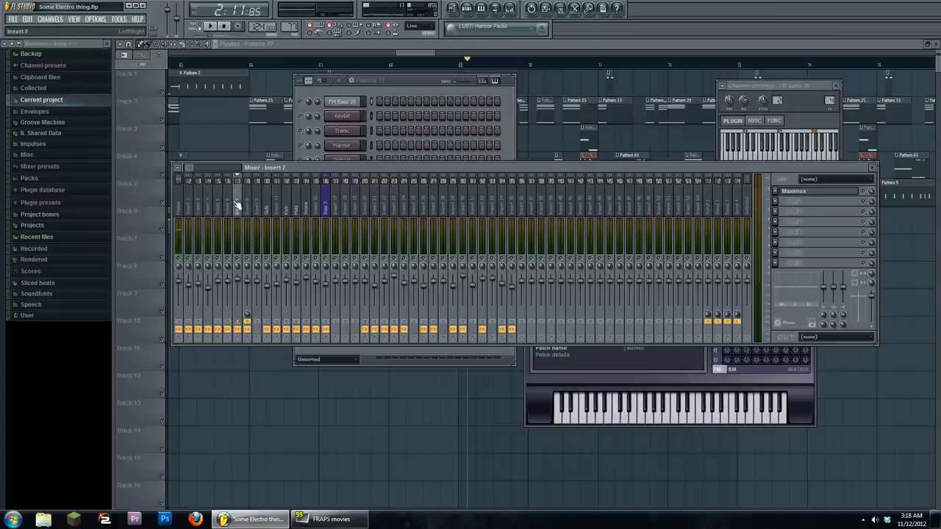
click(153, 246)
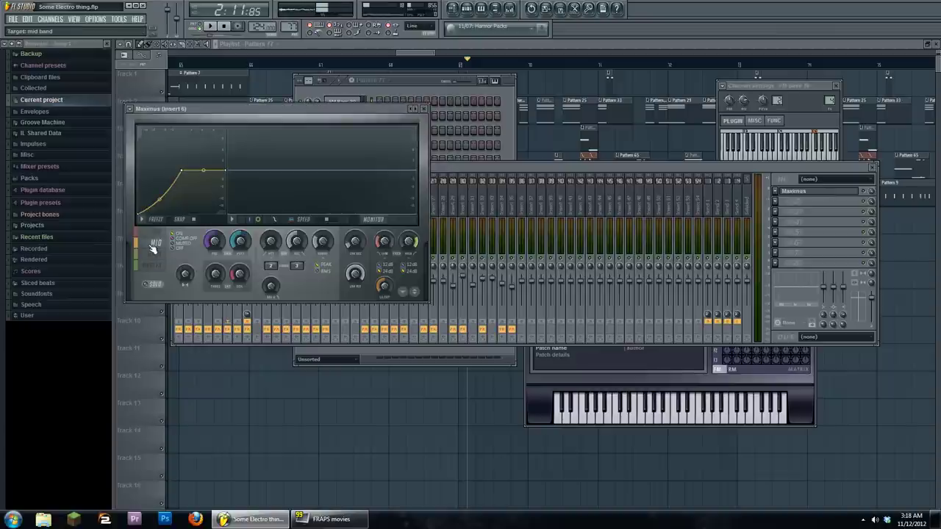
click(210, 26)
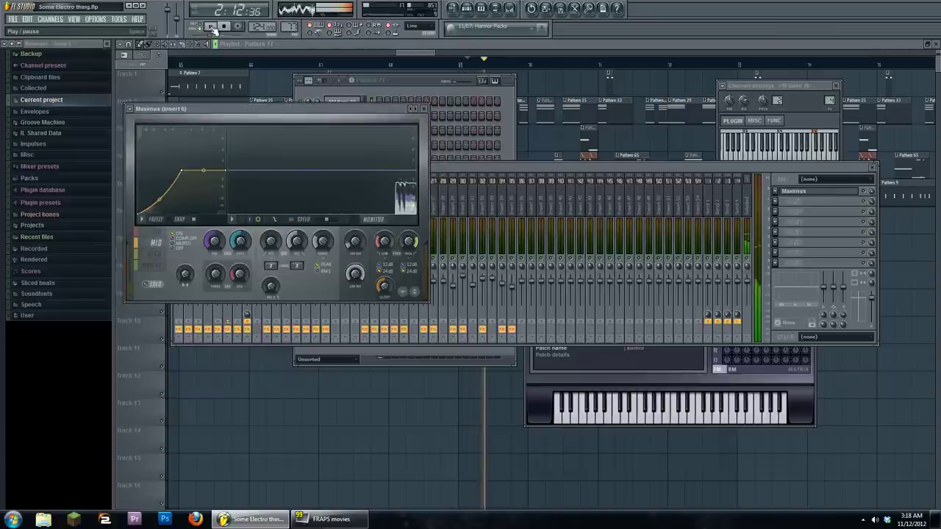
click(210, 26)
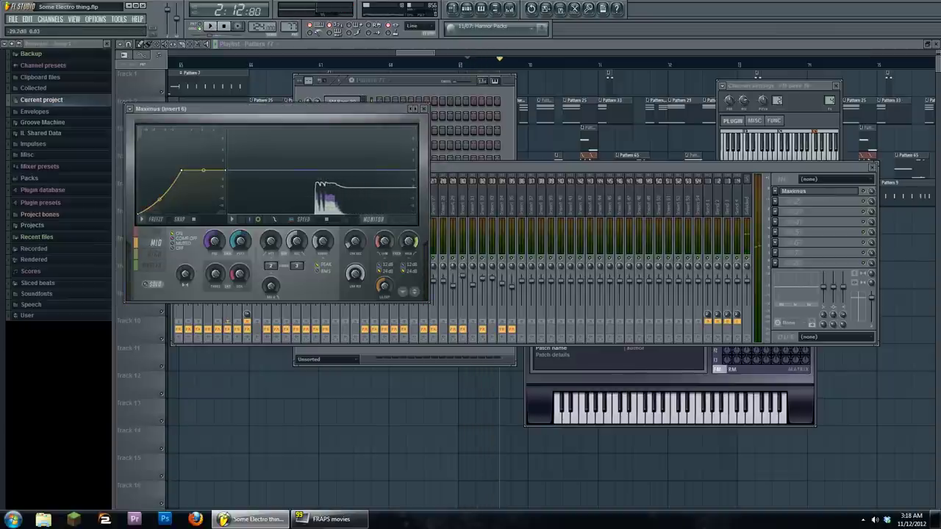
Bring the mixer forward and open the Maximus on Insert 7 to inspect its master band
click(536, 169)
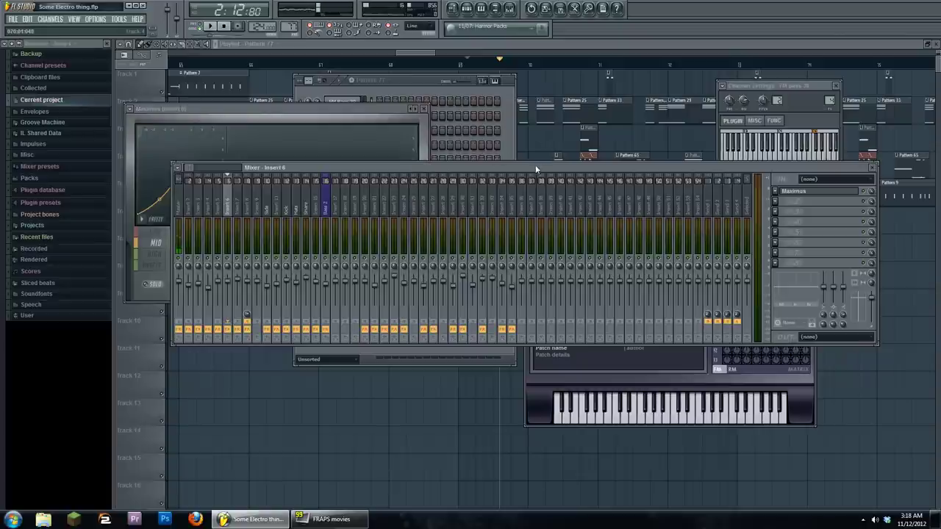
click(237, 197)
click(812, 191)
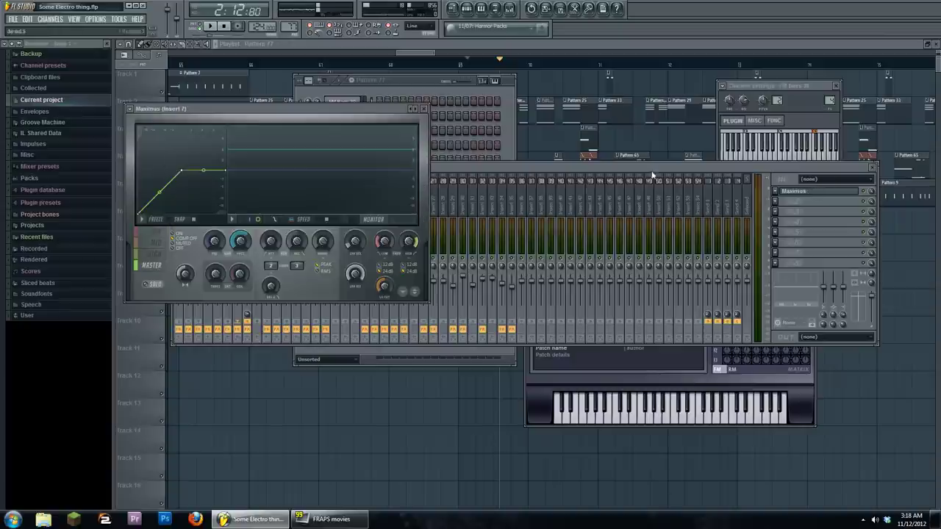
Close all windows over the playlist, play from around bar 69 and open Pattern 25's Harmor notes in the piano roll
key(F12)
scroll(519, 160, right, 2)
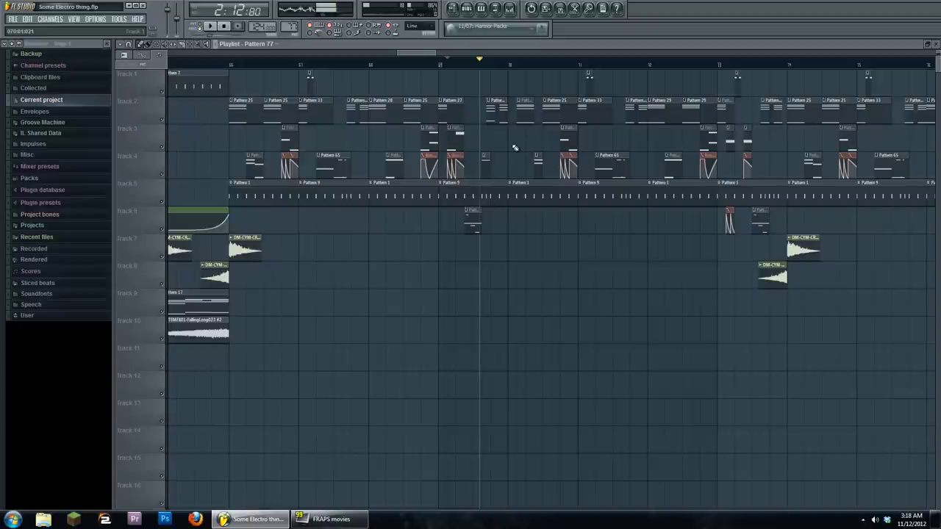
key(space)
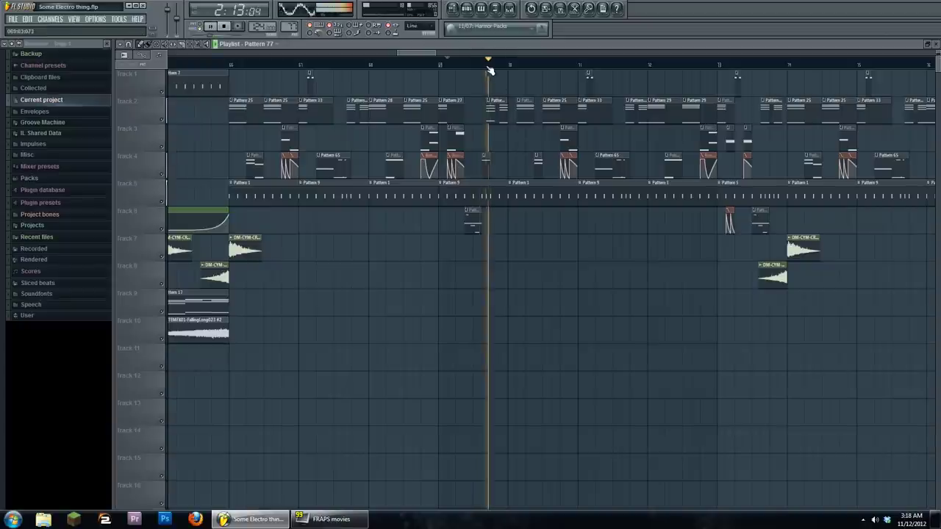
double_click(522, 103)
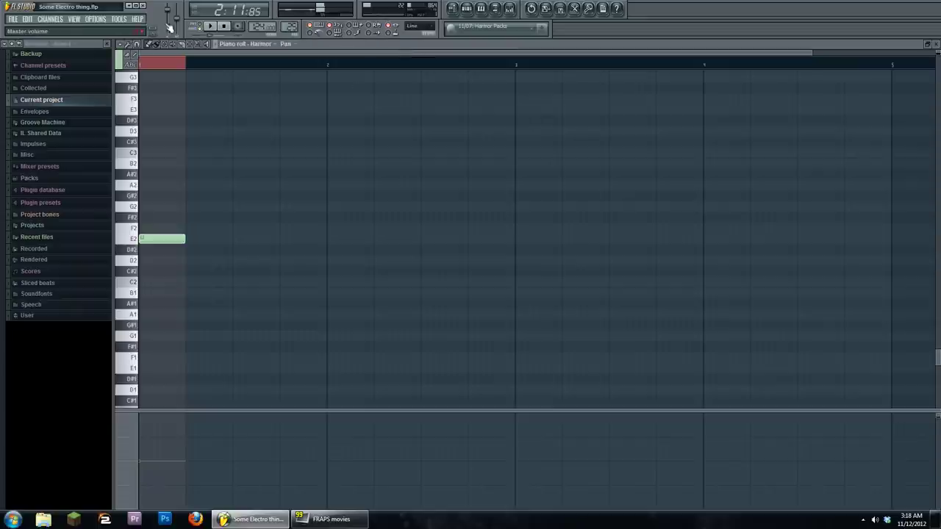
scroll(232, 127, up, 3)
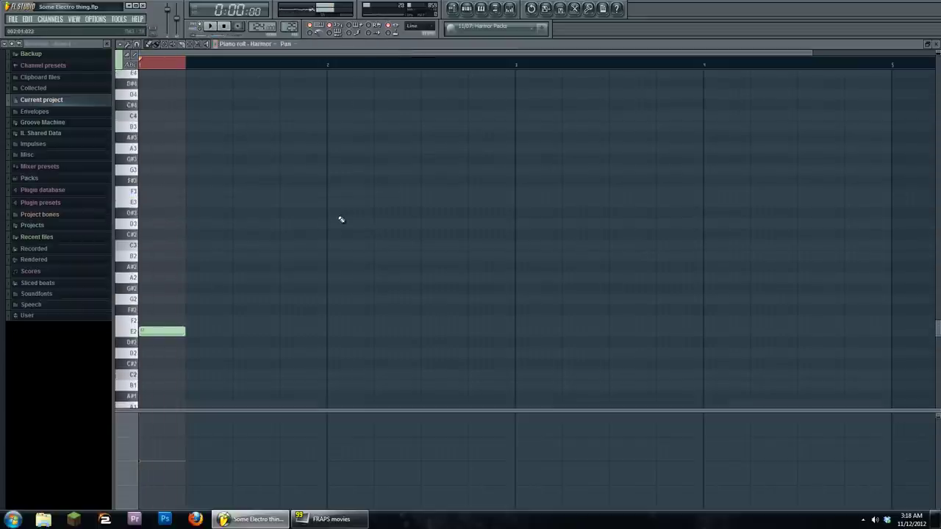
Show the channel list, play Pattern 25 and take a brief look at the mixer before closing both windows
click(468, 8)
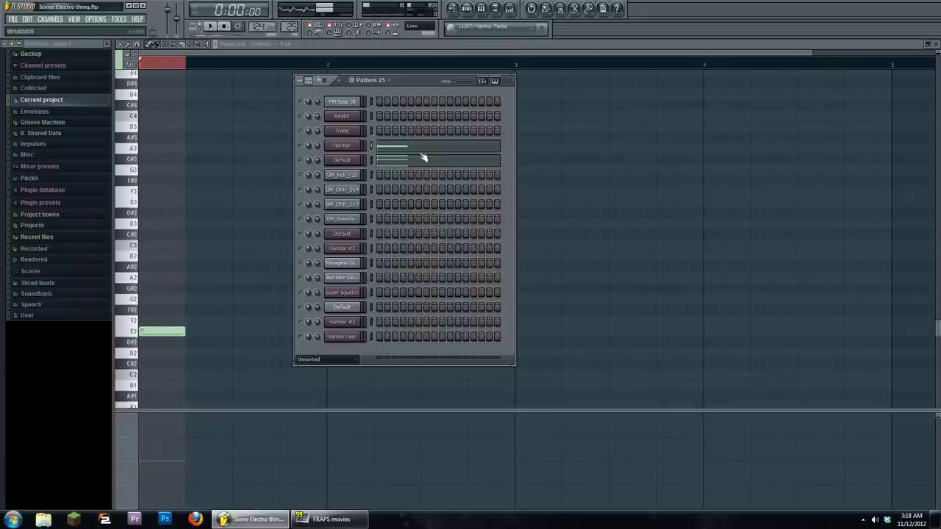
click(214, 30)
click(224, 27)
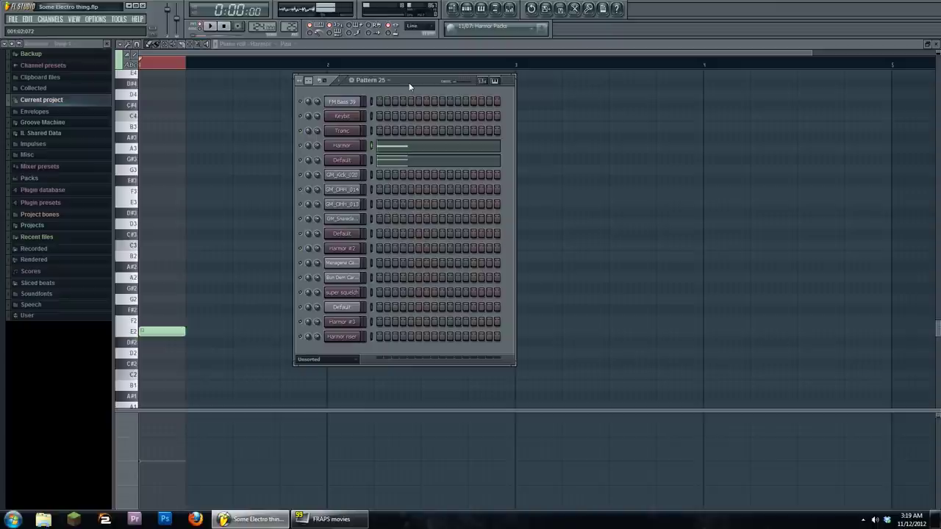
click(509, 8)
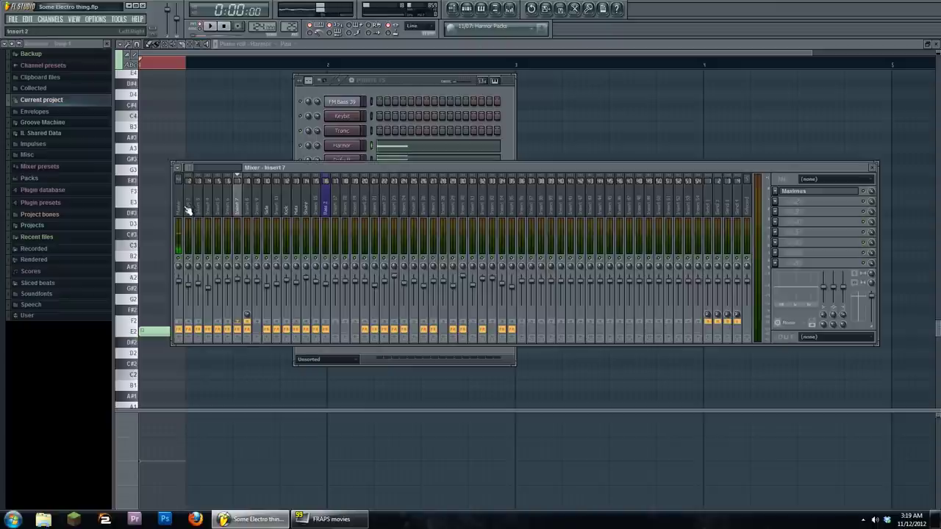
key(F12)
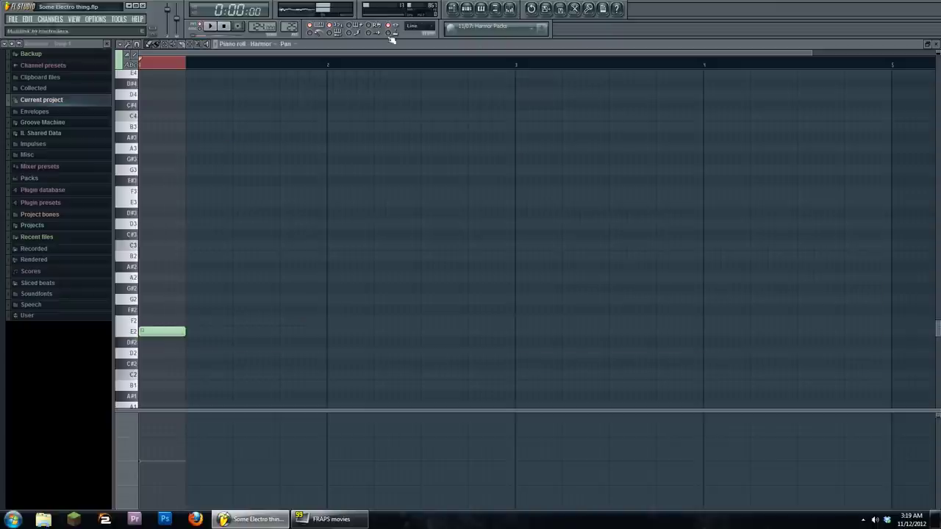
Return to the playlist and examine the whole song's arrangement and its automation tracks
click(453, 10)
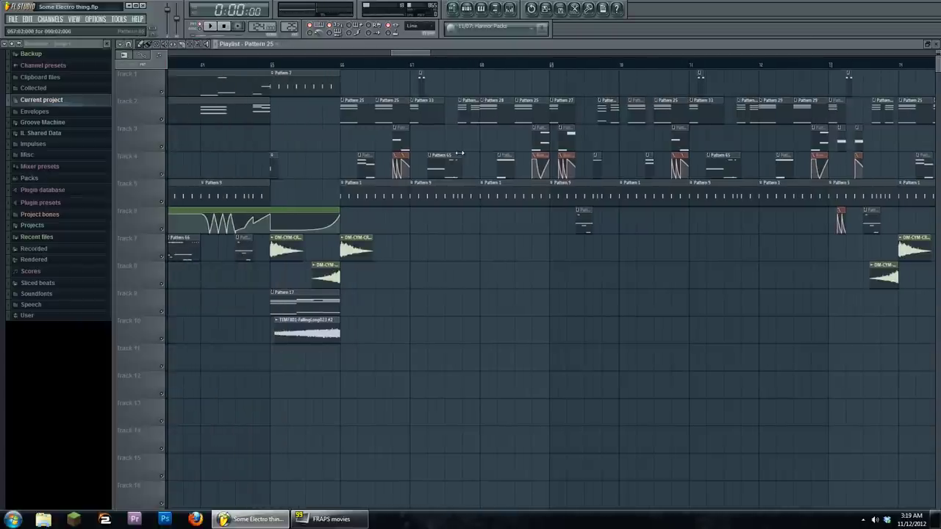
scroll(459, 152, down, 2)
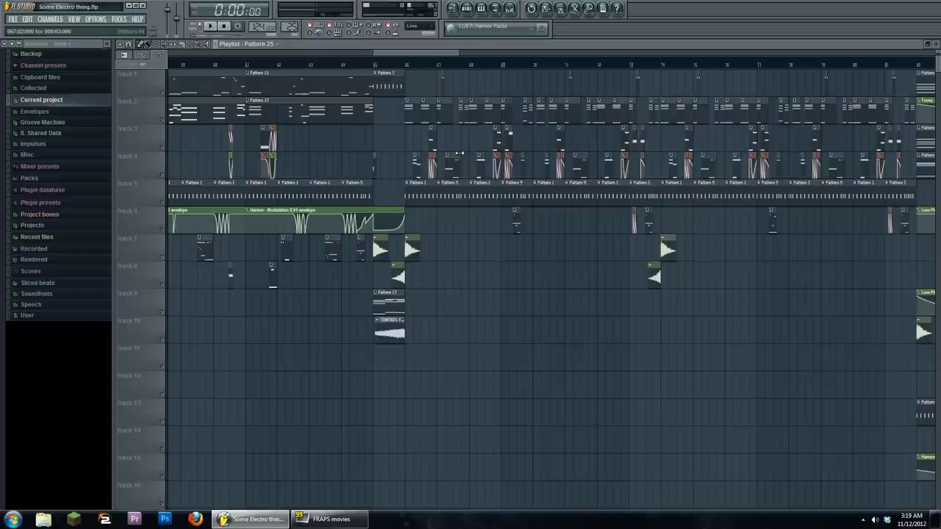
scroll(460, 153, down, 2)
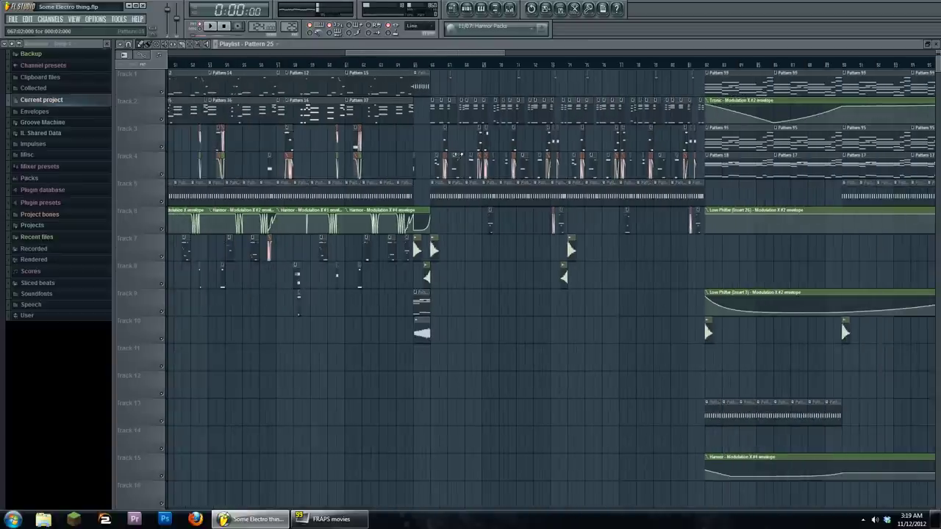
scroll(456, 154, down, 5)
scroll(447, 321, up, 6)
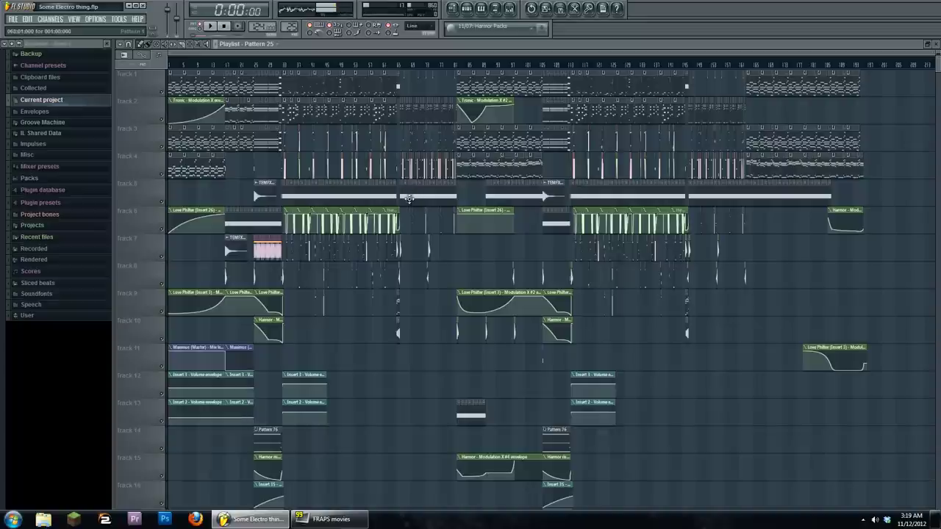
scroll(412, 176, down, 5)
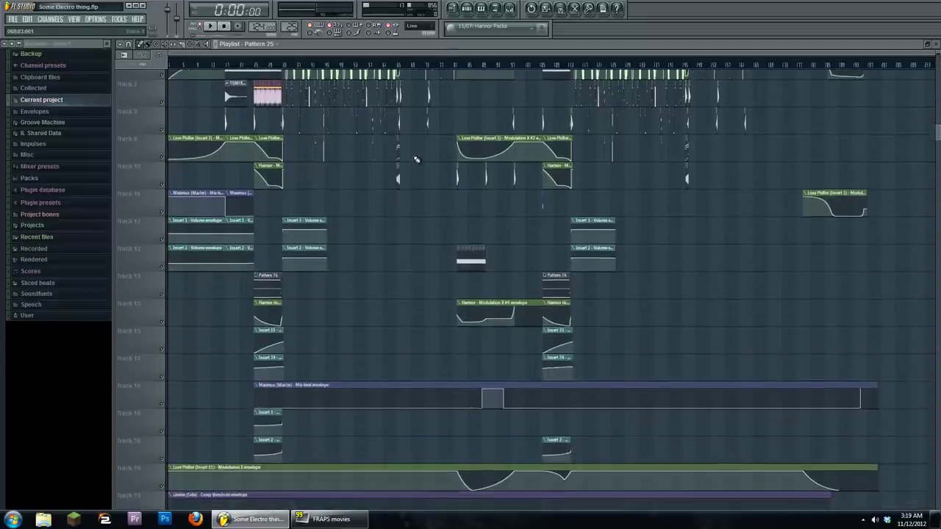
scroll(414, 191, down, 2)
scroll(401, 316, up, 8)
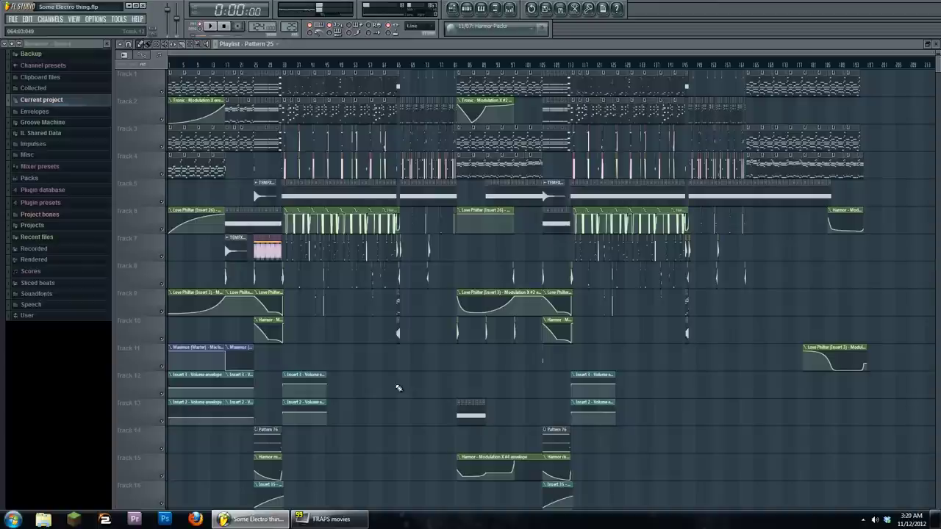
Check the project info for the start date and total time spent, and close the settings
click(117, 20)
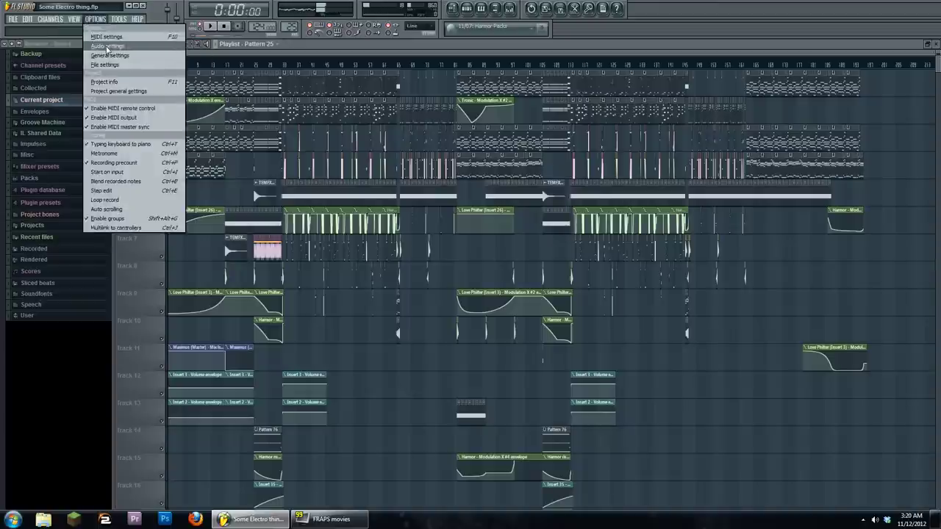
click(118, 48)
click(363, 400)
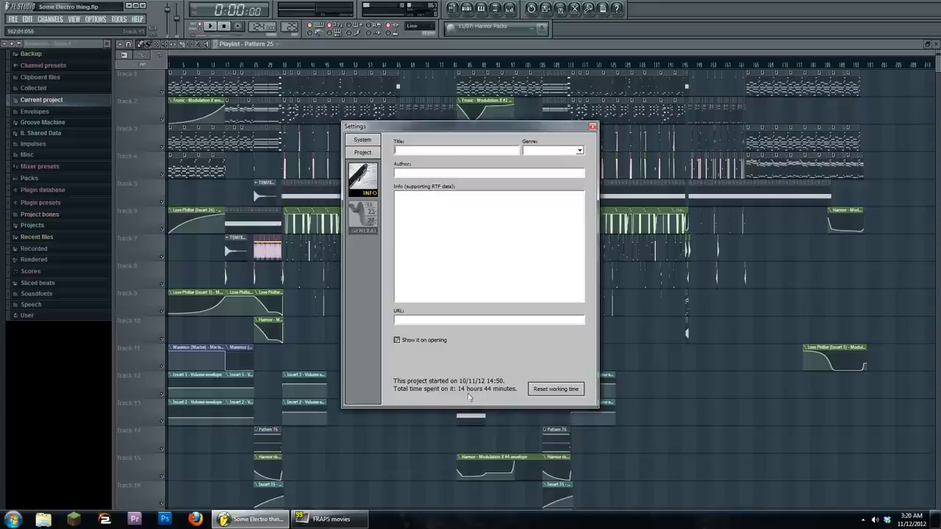
click(593, 127)
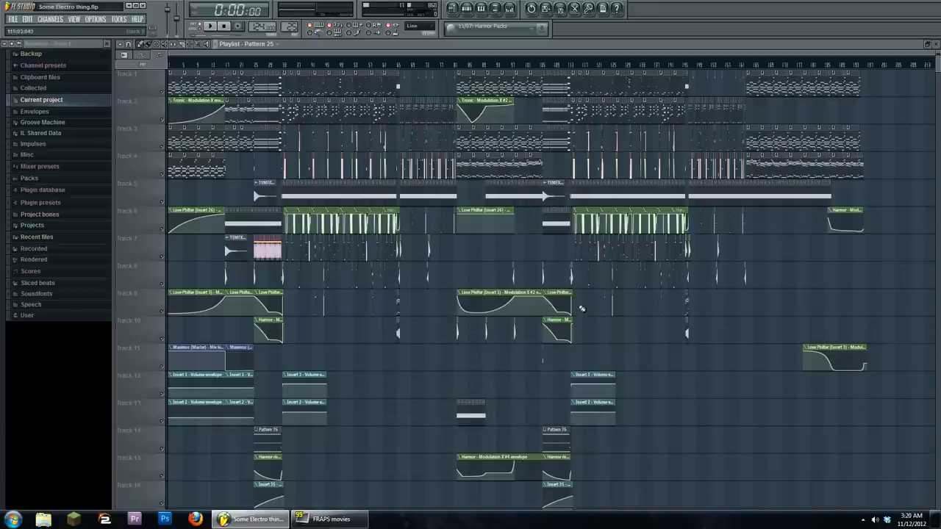
Move the playhead to about bar 65 and then bar 113, open Pattern 17 with the channel list and play it
click(407, 64)
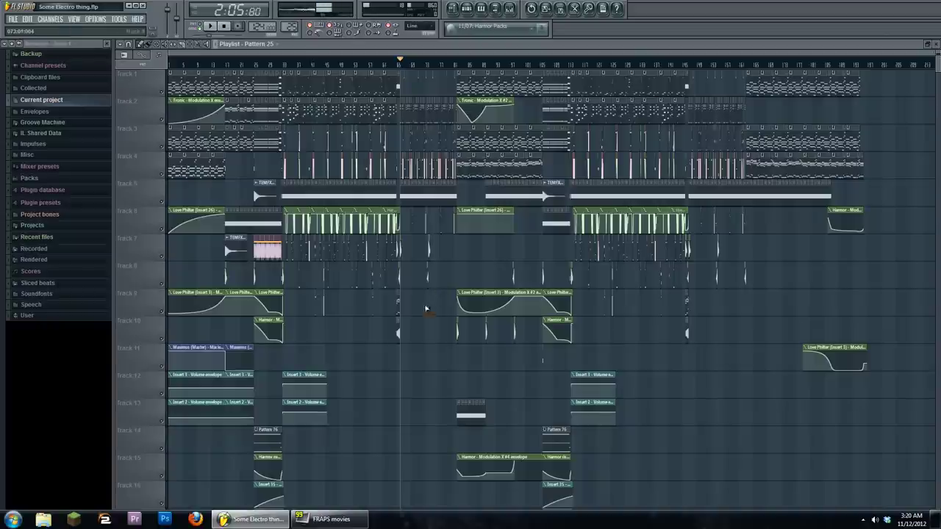
click(574, 67)
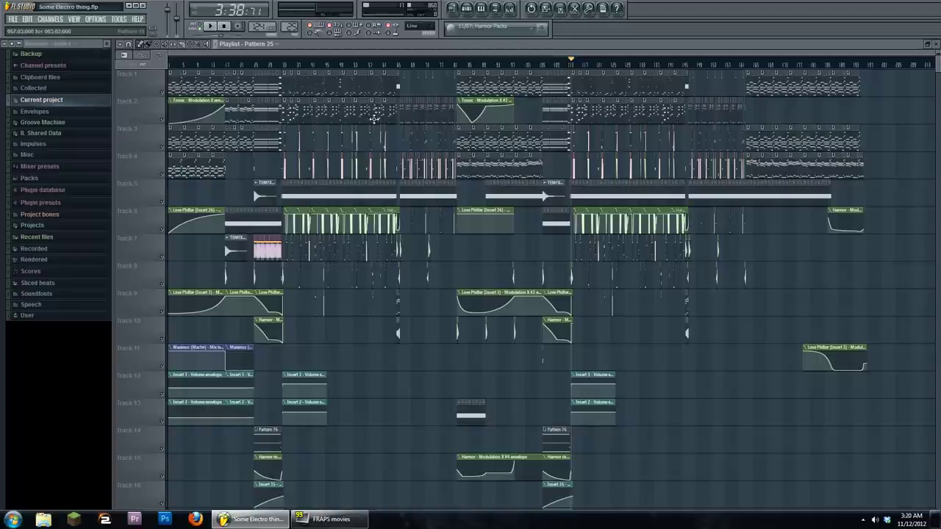
double_click(238, 118)
key(F6)
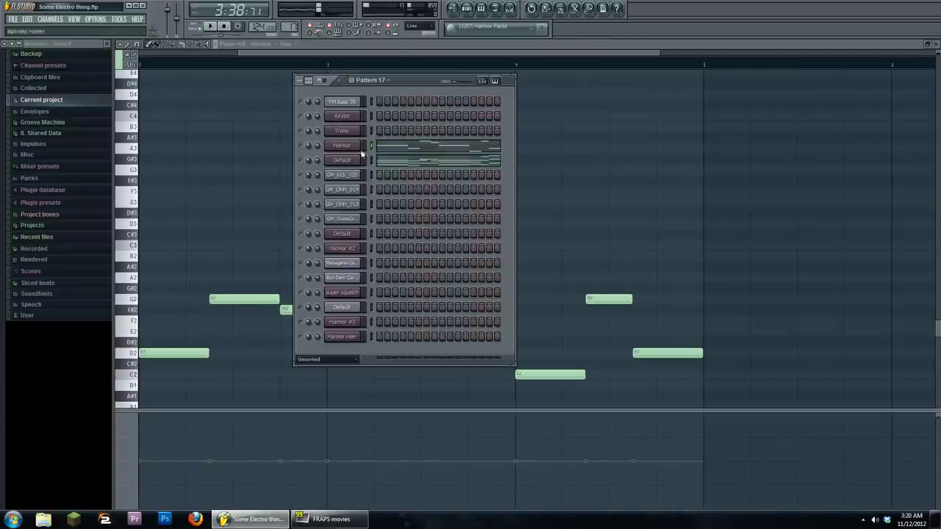
click(210, 26)
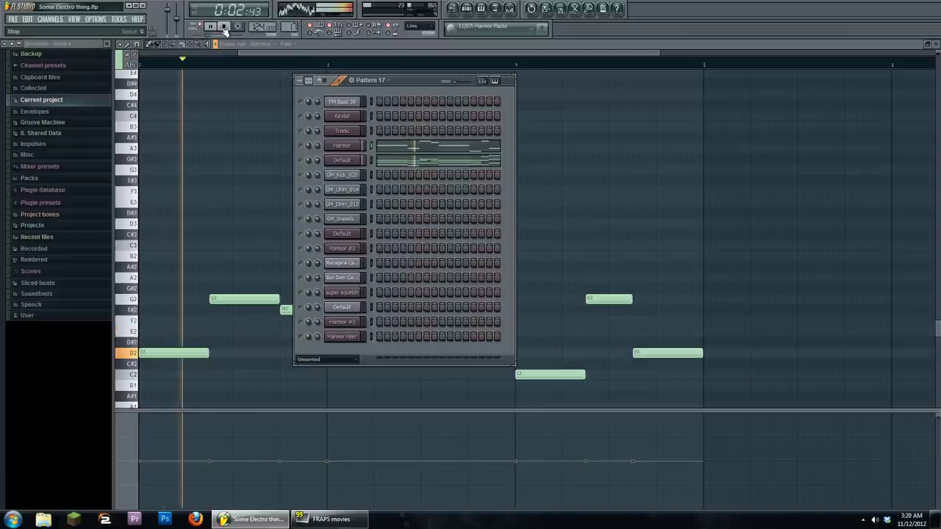
click(224, 27)
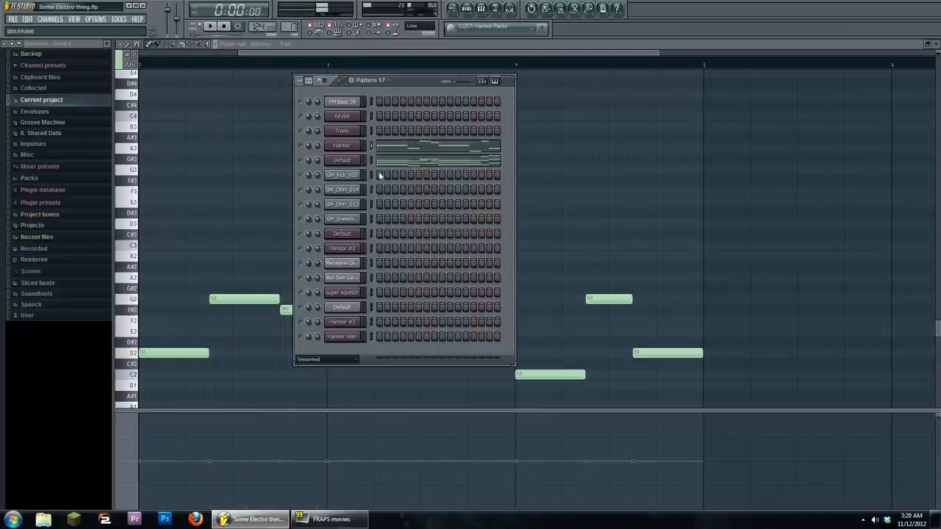
Open the Harmor channel's synth, bring the channel list in front of it and play Pattern 17 again
click(342, 145)
drag(388, 74, 394, 103)
click(414, 82)
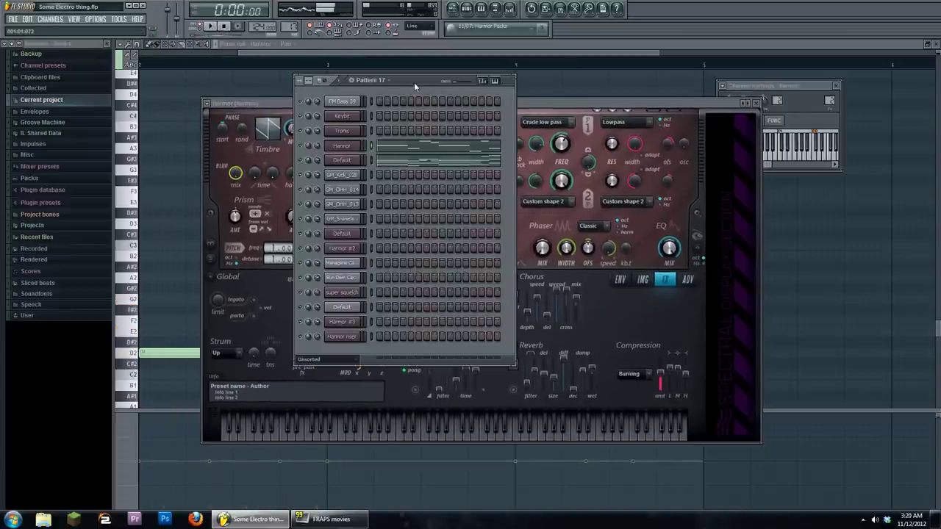
key(space)
click(224, 27)
Move the Harmor window slightly up and browse its preset list, including the Keyboard category, without loading a preset
drag(613, 99, 602, 82)
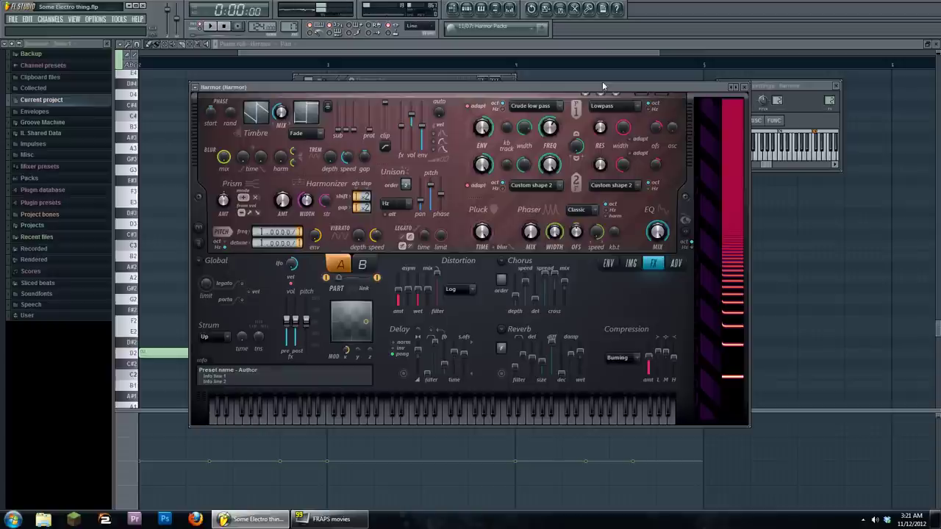
click(195, 86)
mouse_move(214, 114)
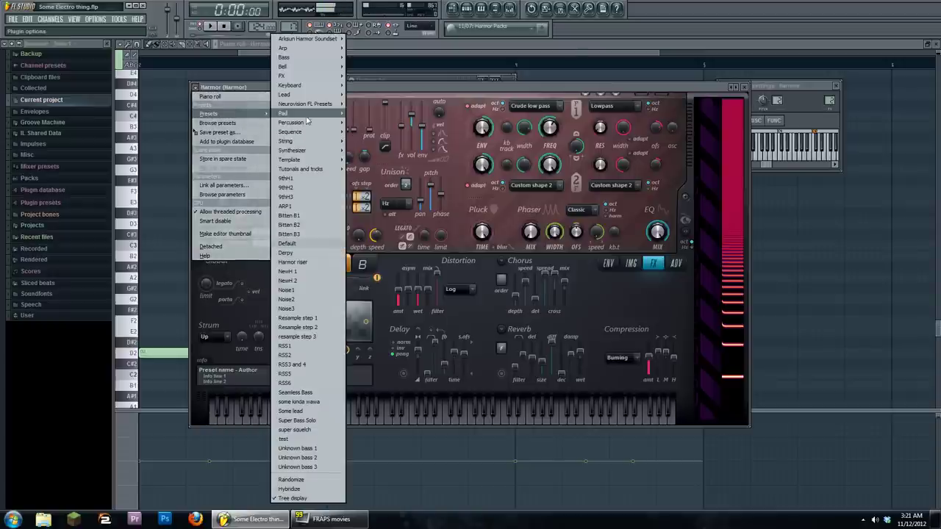
mouse_move(306, 89)
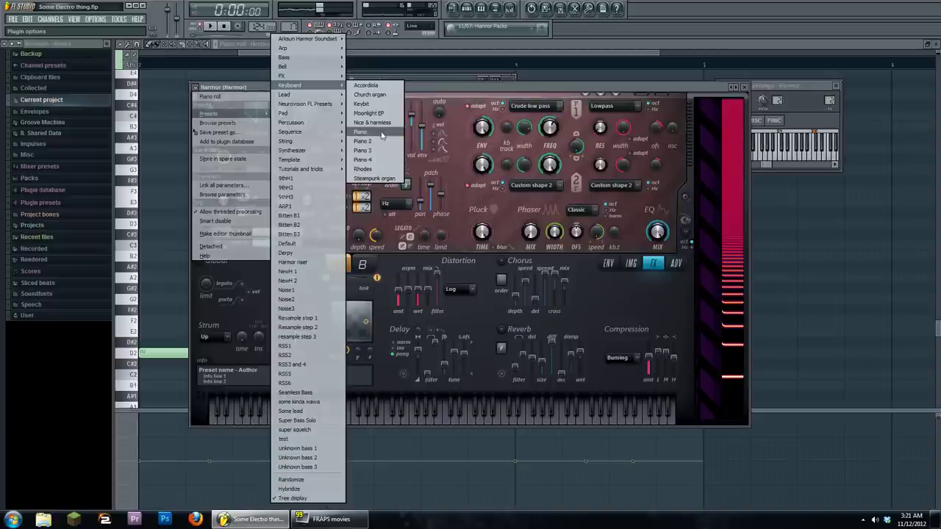
click(461, 88)
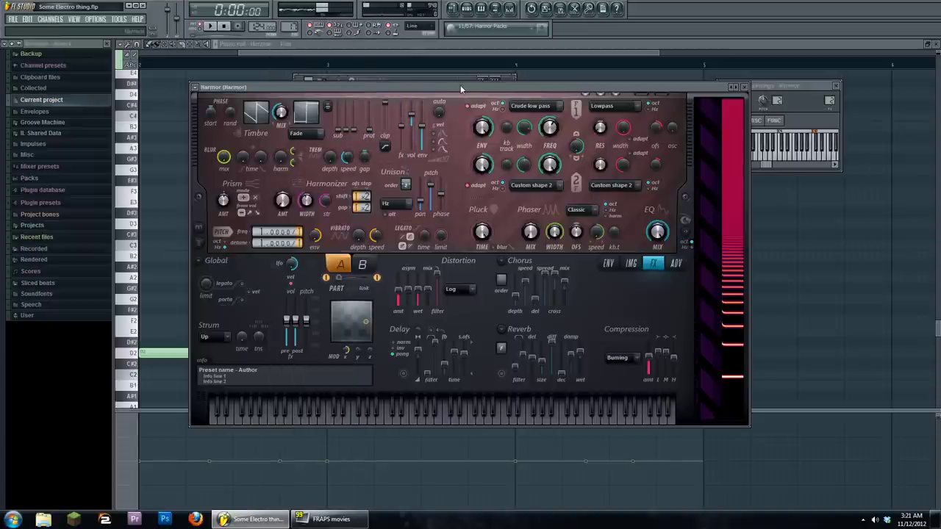